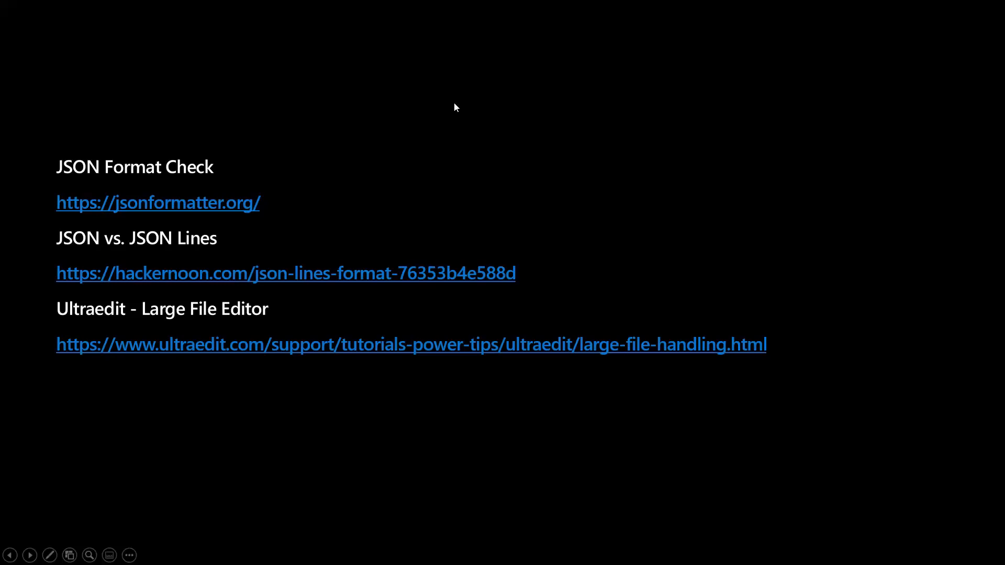
- Advance the slideshow past the JSON explanation to the Excel Get Data from JSON slide
key("Right")
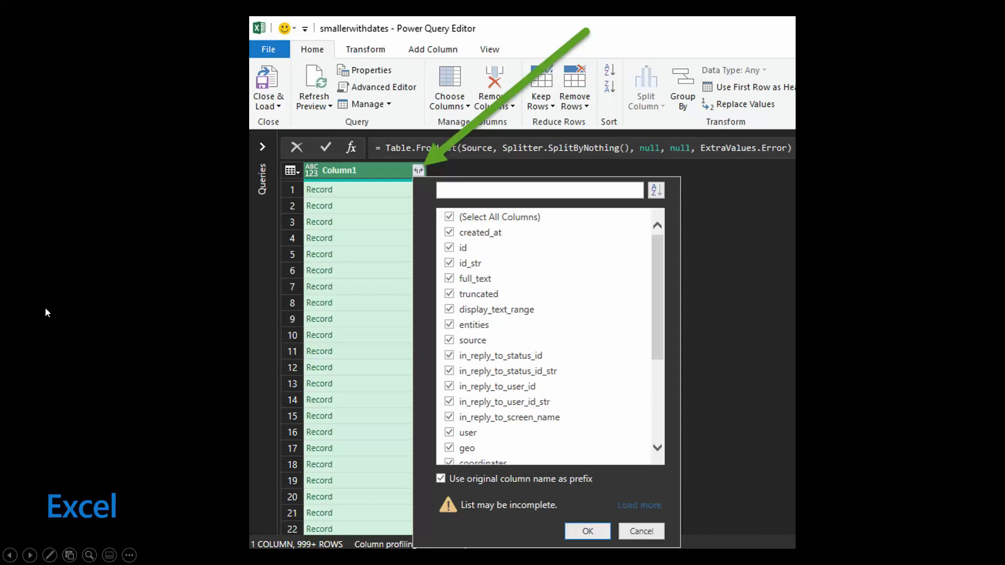
- Advance to the Power BI slide highlighting the File category and JSON source
left_click(132, 268)
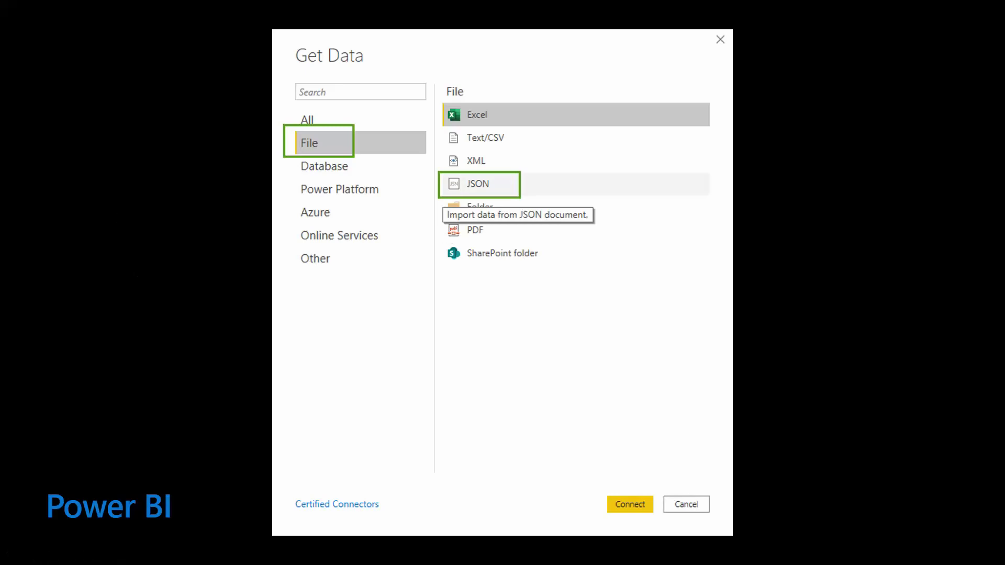
- Leave the slideshow and scroll through the Climate Change Tweets Ids dataset page in Edge
left_click(688, 329)
key("alt+Tab")
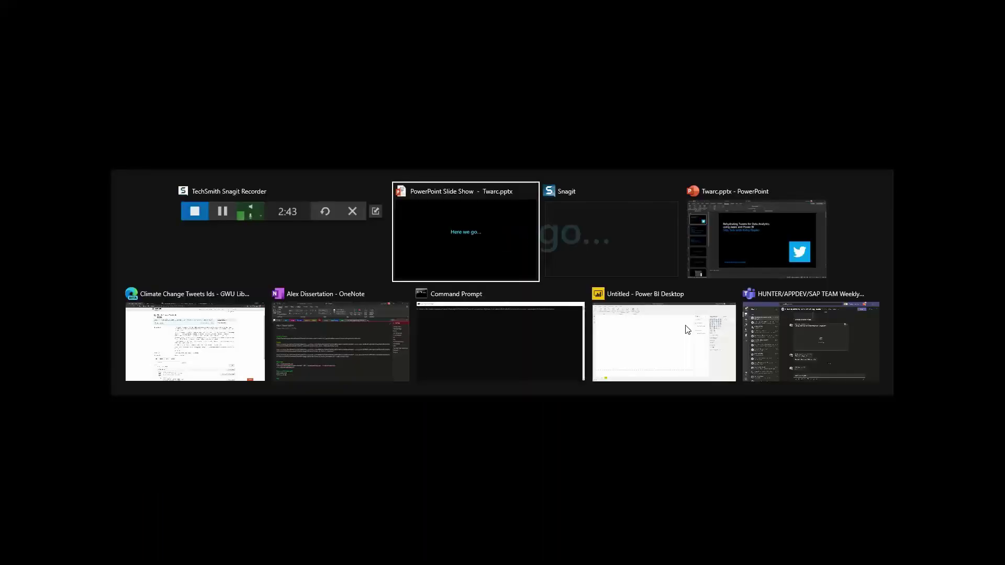
key("Tab")
key("Tab")
key("Tab")
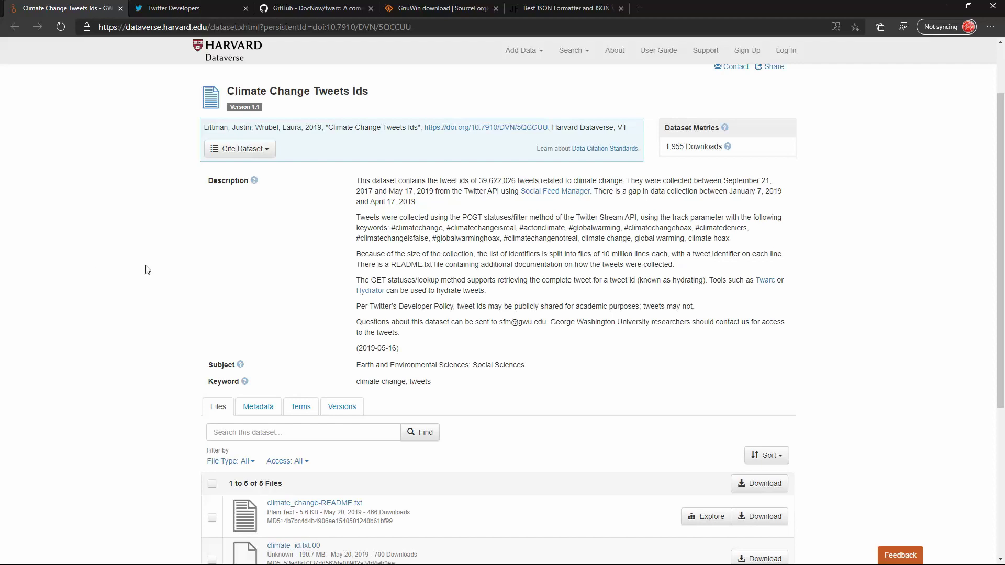
scroll(146, 269, "down", 2)
scroll(146, 269, "down", 2)
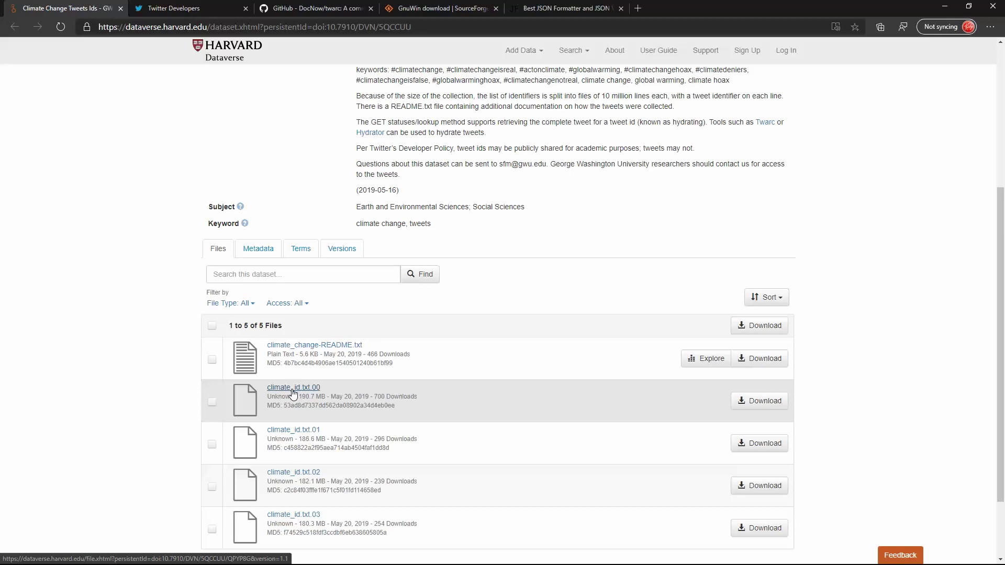
scroll(96, 163, "up", 2)
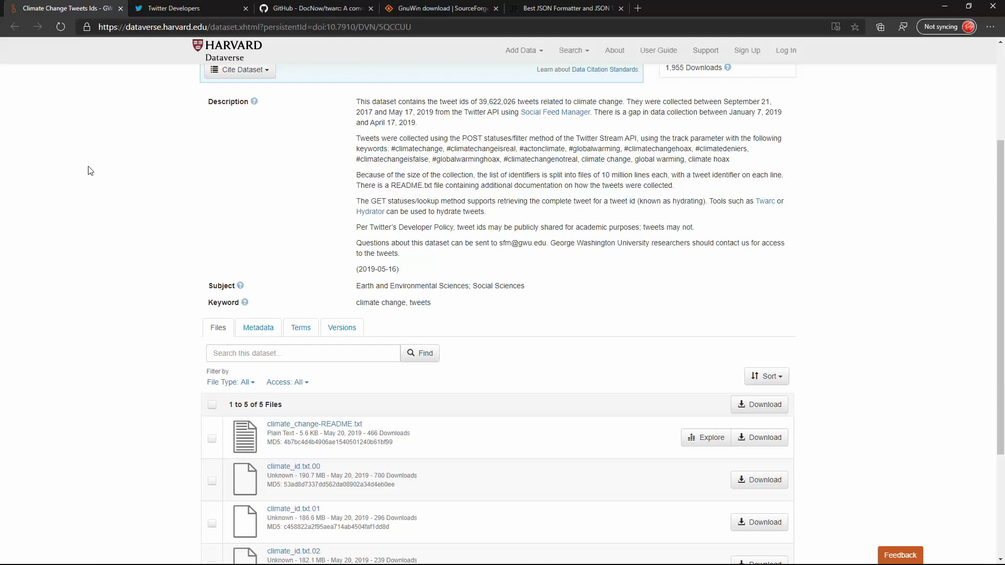
- View the Twitter developer app's details, then its Keys and tokens page
left_click(193, 9)
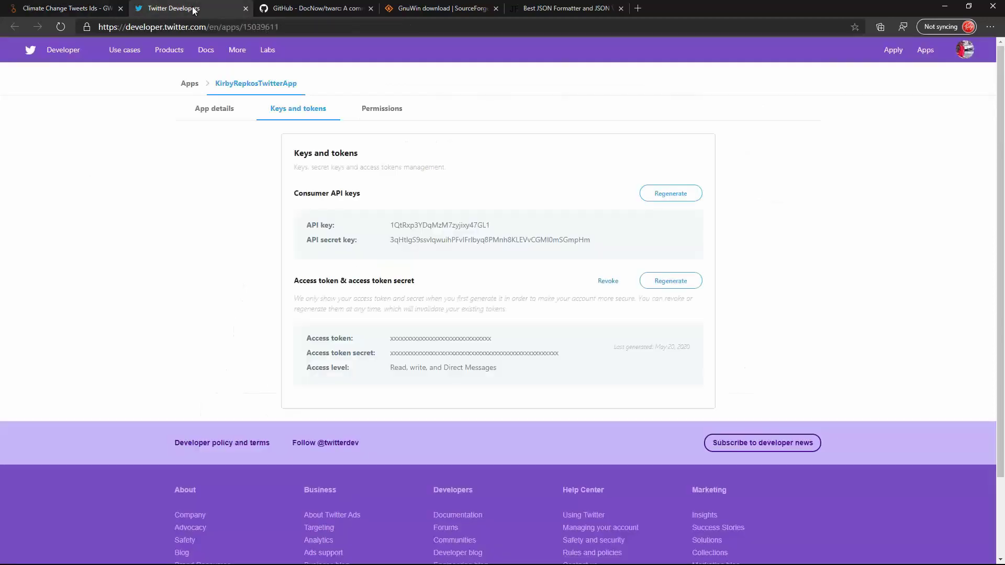
left_click(209, 110)
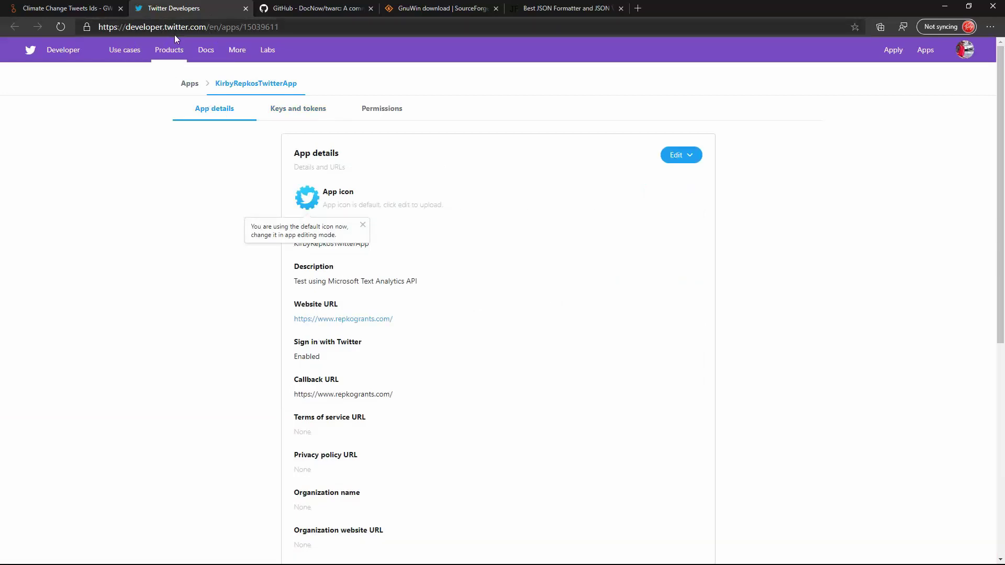
left_click(304, 112)
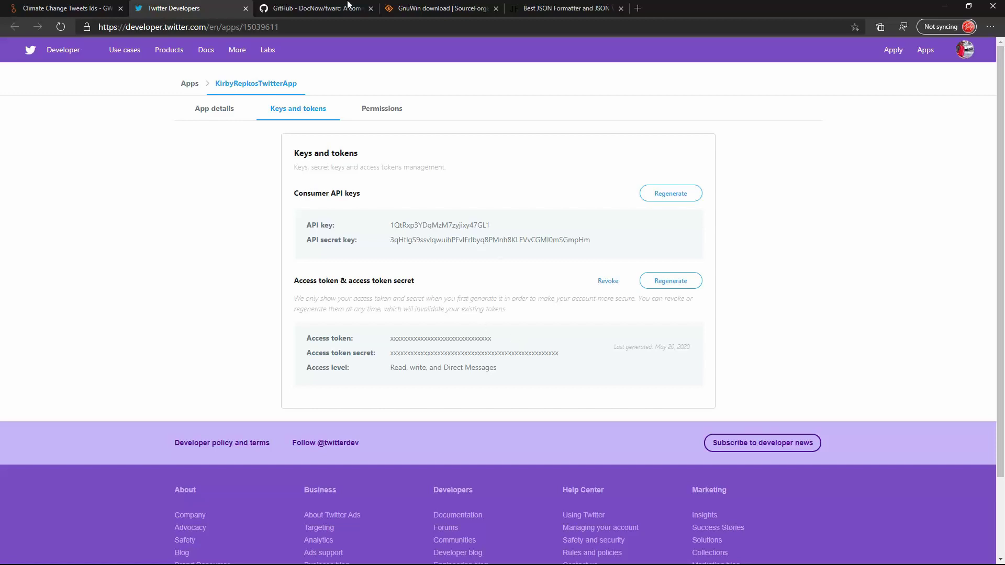
- Review the DocNow/twarc GitHub repository, highlighting its heading, then bring up SourceForge's GnuWin page
left_click(334, 8)
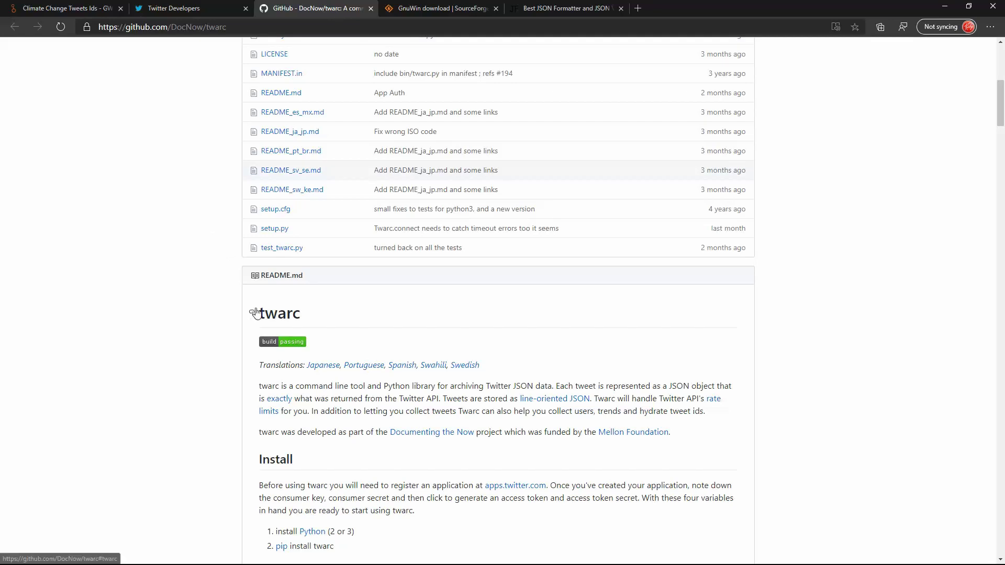
left_click_drag(259, 313, 278, 314)
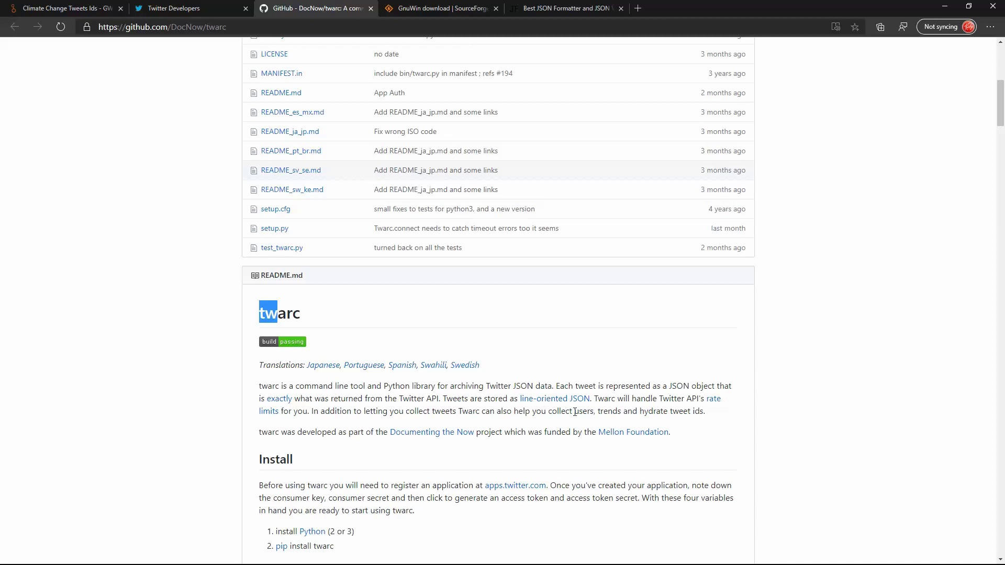
scroll(575, 411, "up", 8)
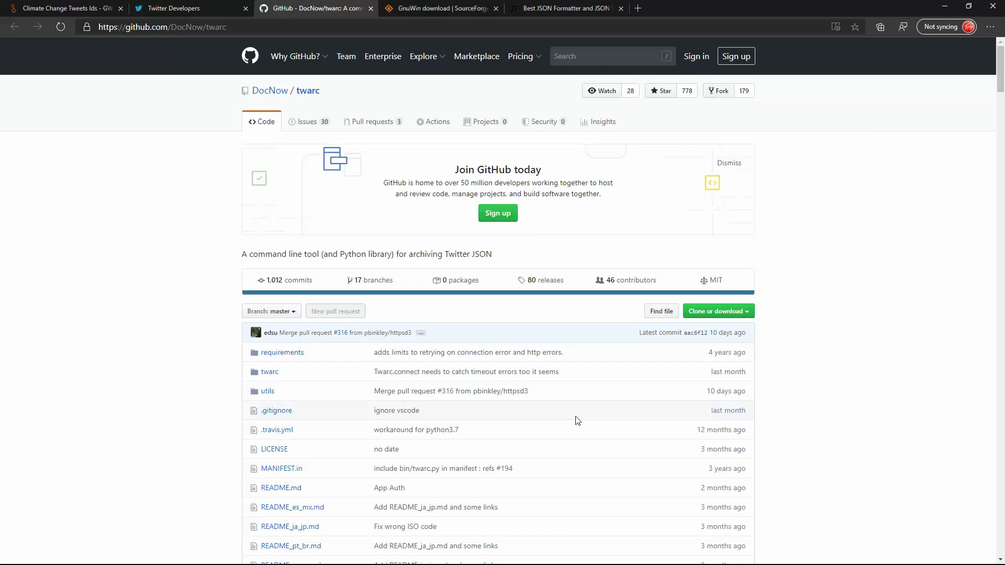
left_click(455, 8)
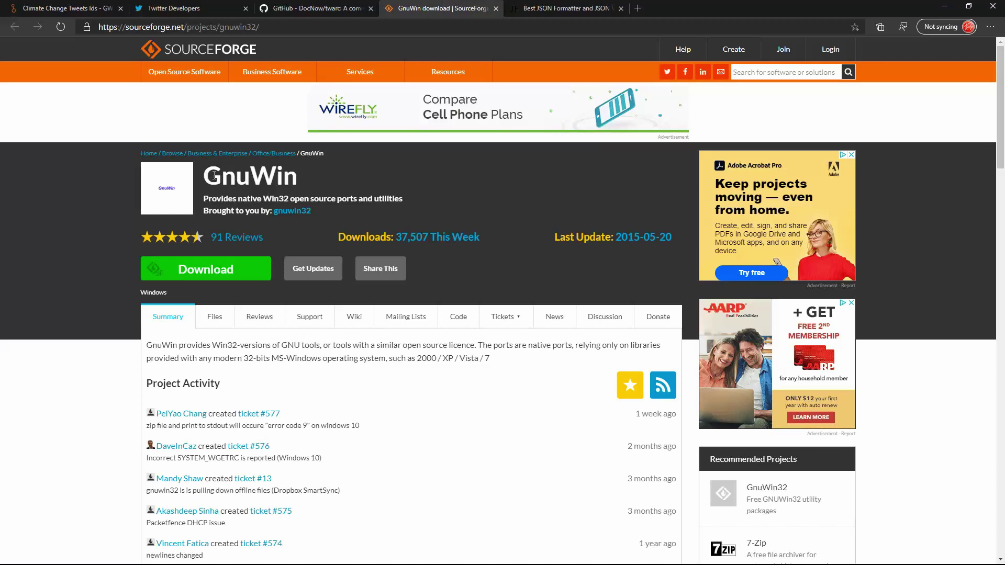
- Highlight the GnuWin project title, visit the JSON formatter site, then return to the Keys and tokens page
left_click_drag(204, 176, 306, 181)
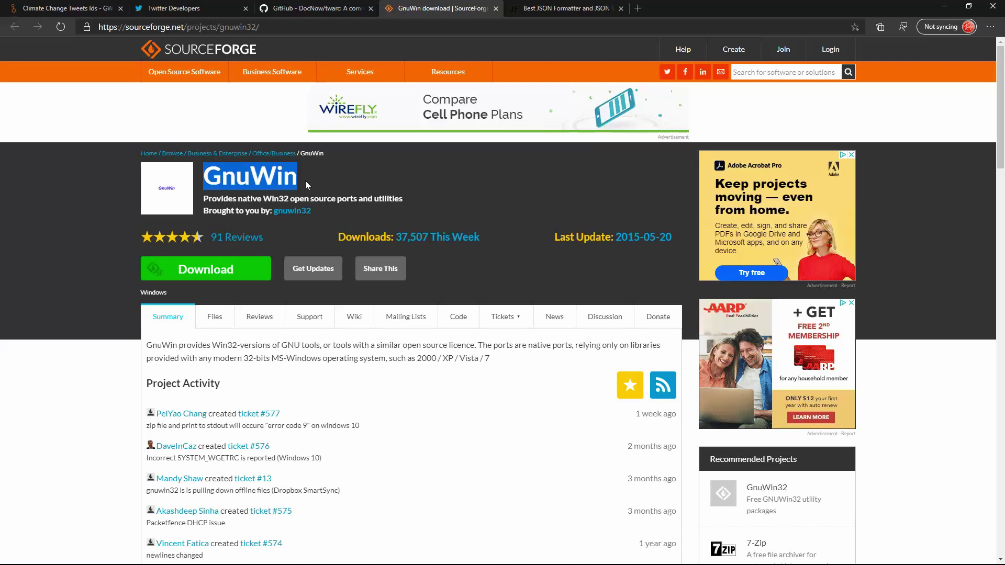
left_click(555, 8)
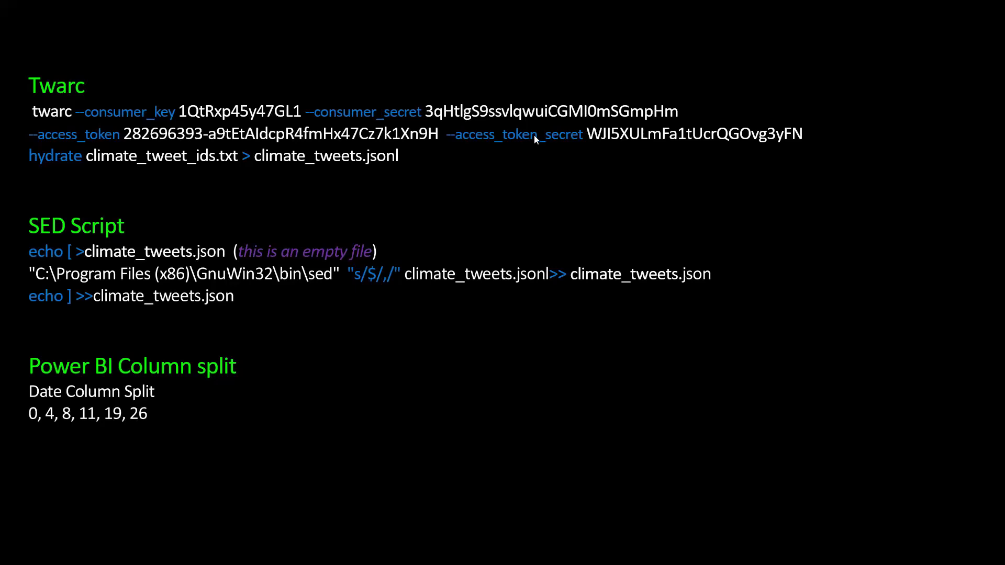
key("alt+Tab")
key("alt+Tab")
key("alt+Tab")
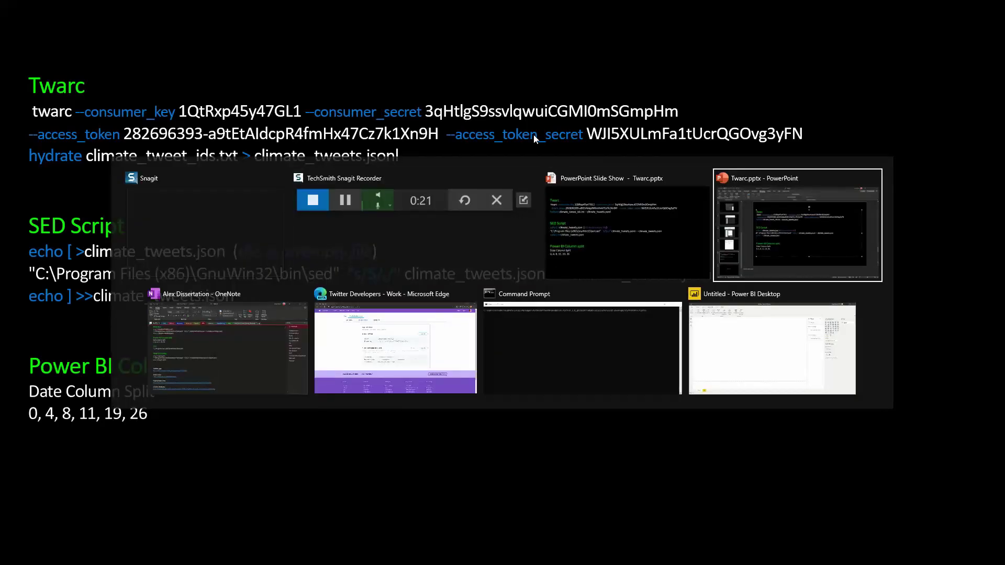
key("alt+Tab")
key("alt+Tab")
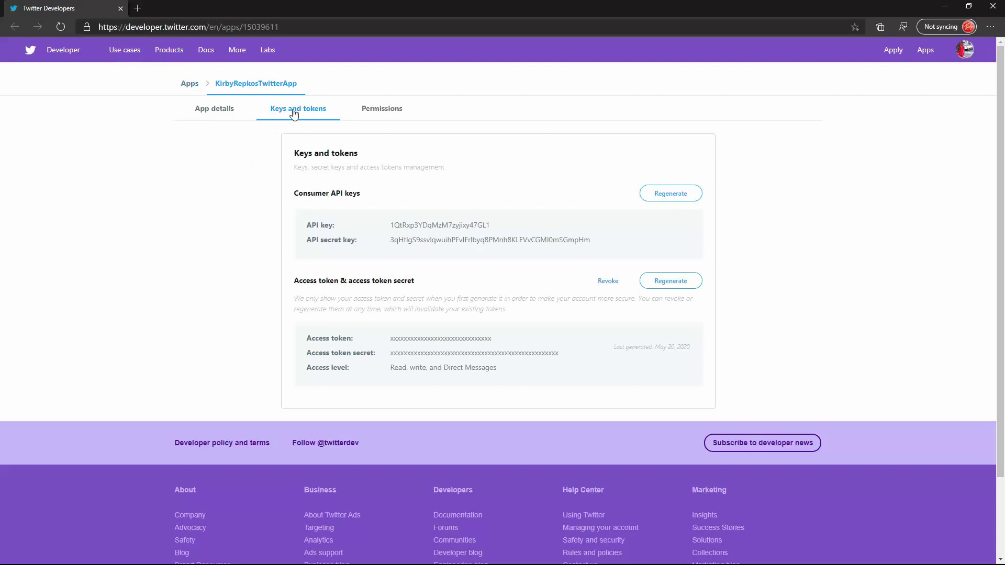
double_click(394, 225)
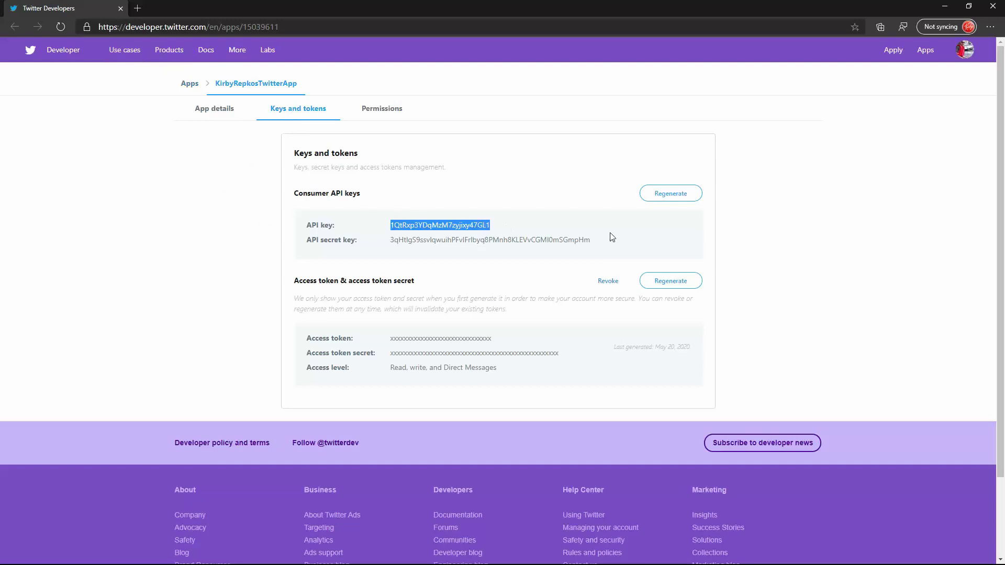
left_click(612, 237, "shift")
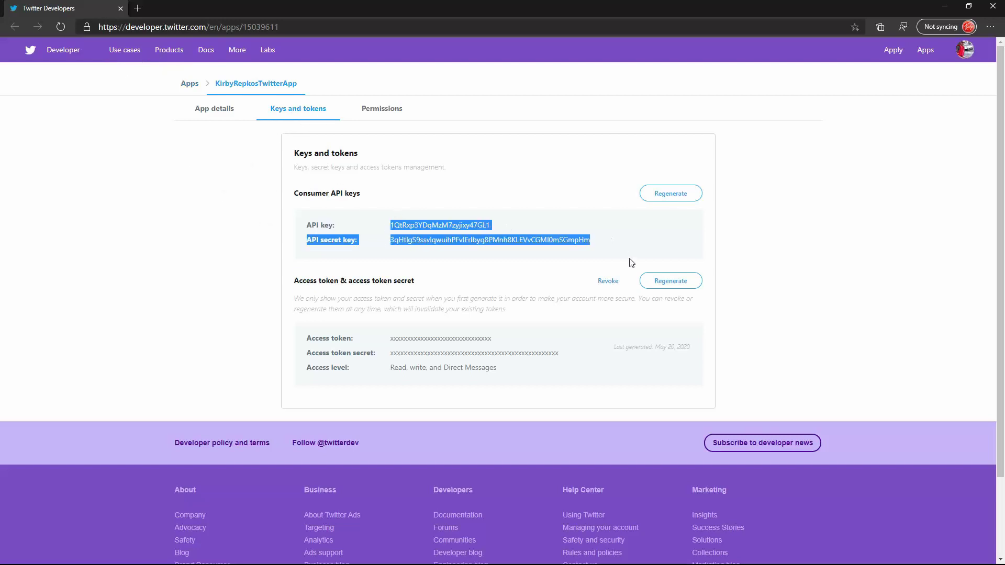
left_click(786, 261)
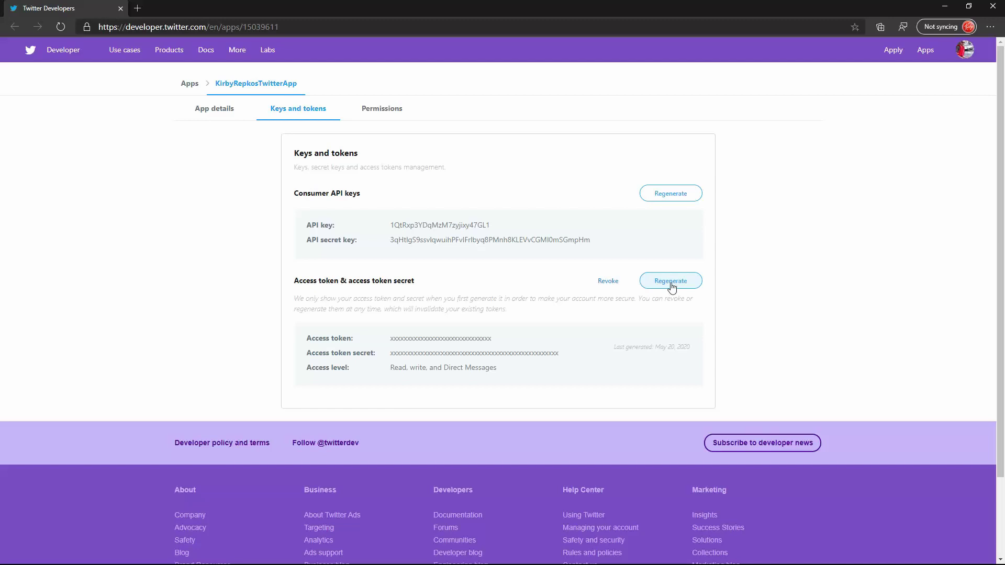
- Minimize the browser to reveal the slideshow behind it
left_click(944, 6)
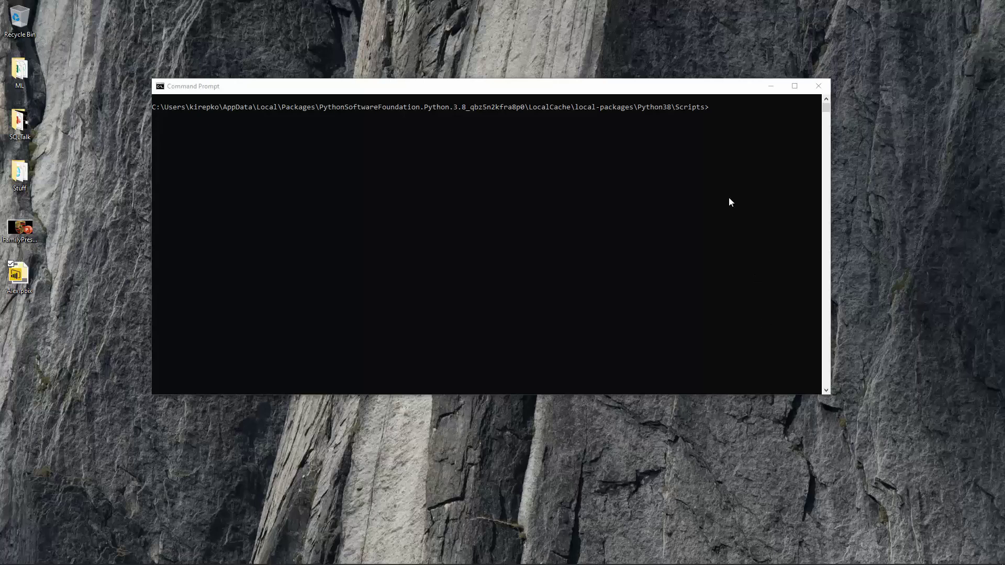
- Run the pasted twarc hydrate command, then print small.jsonl with 'type small.jsonl'
left_click(732, 178)
key("ctrl+v")
key("Return")
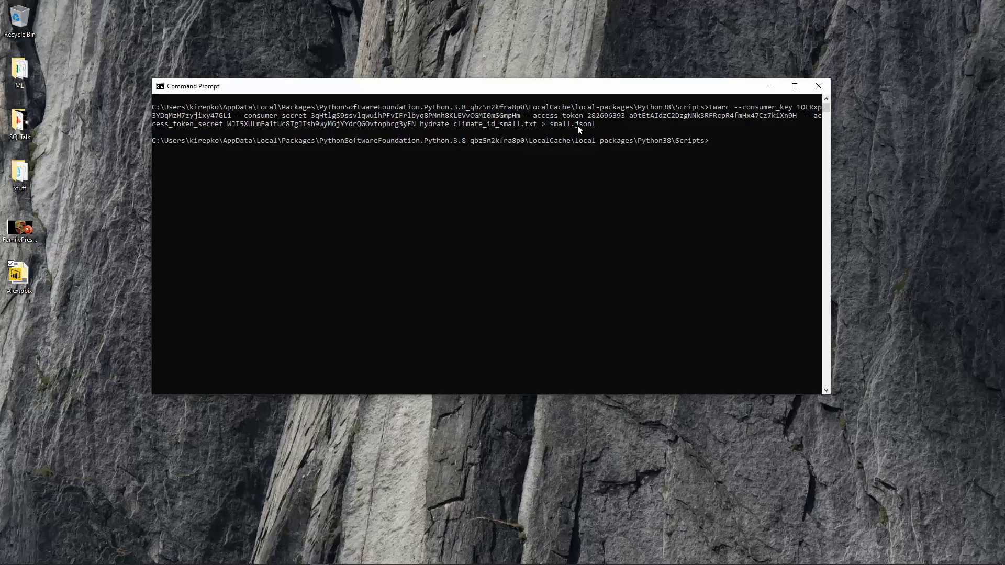
type("type sm")
type("all.json")
type("l")
key("Return")
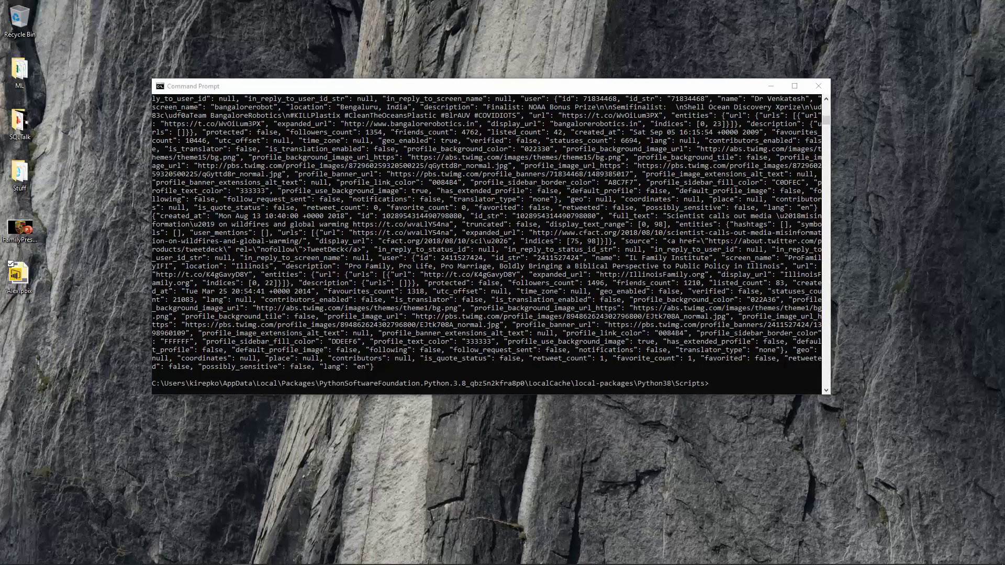
- Run the echo [, sed and echo ] commands to build small.json, then print it with 'type small.json'
left_click(757, 381)
type("echo [ >small.json \"C:\\Program Files (x86)\\GnuWin32\\bin\\sed\"  \"s/$/,/\" small.jsonl  >> small.json echo ] >>small.jsonl")
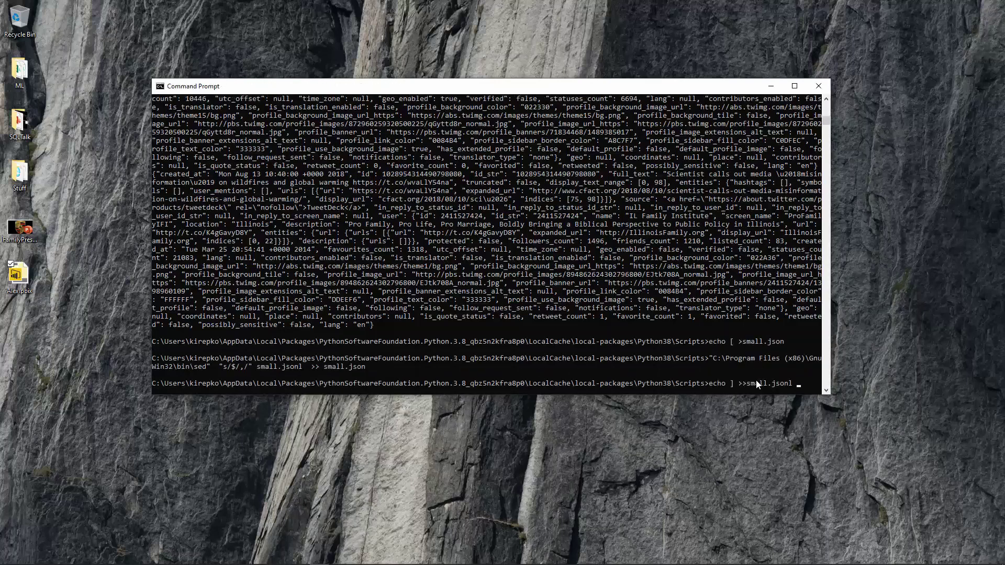
key("Return")
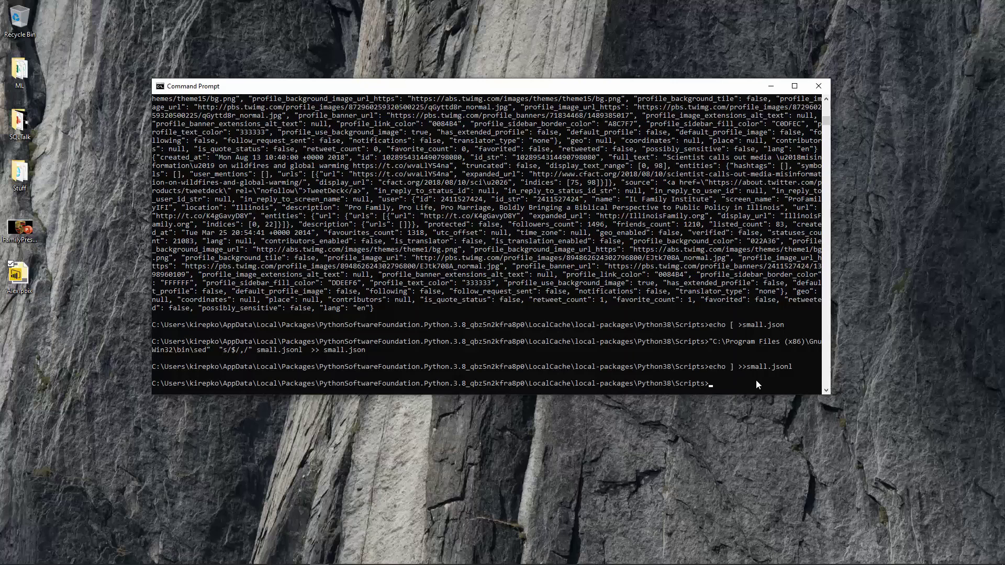
type("type small.json")
key("Return")
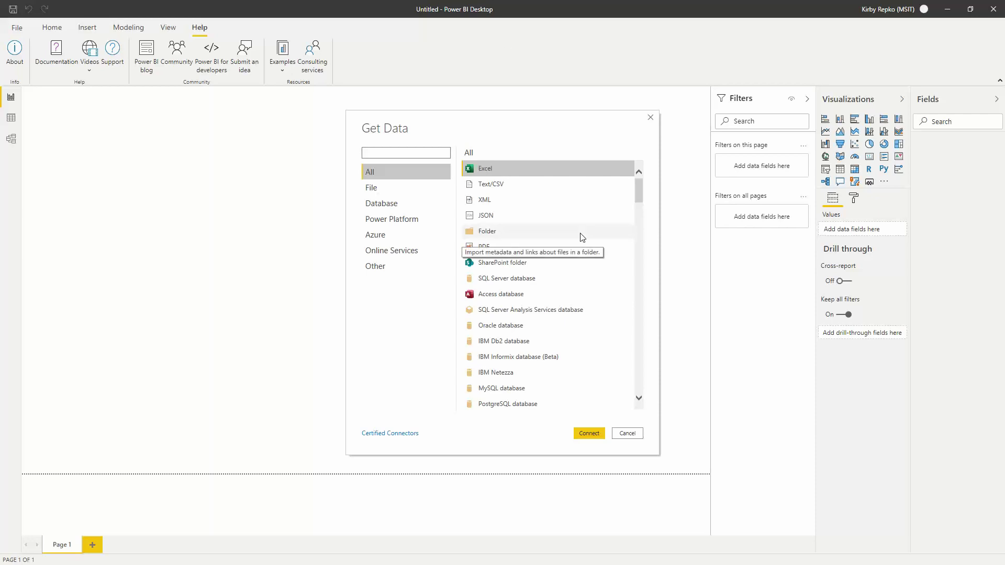
- Connect to a JSON file source and load small.json into Power Query
left_click(386, 189)
left_click(511, 216)
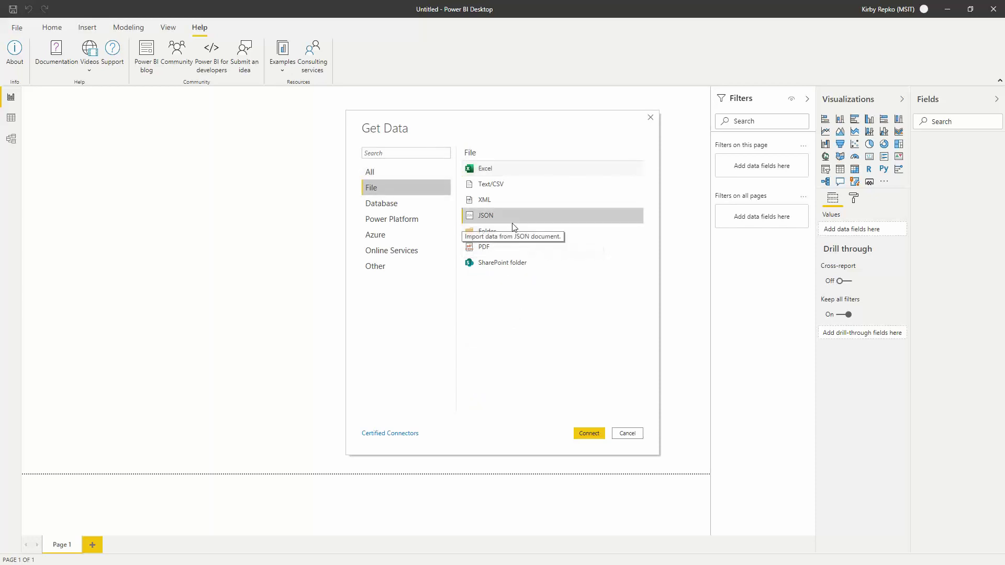
left_click(589, 432)
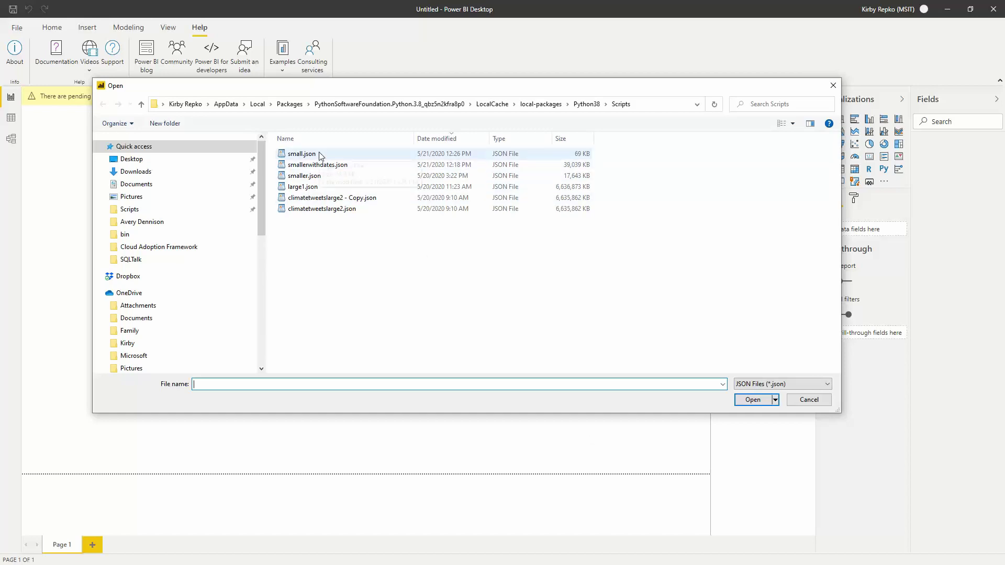
double_click(304, 154)
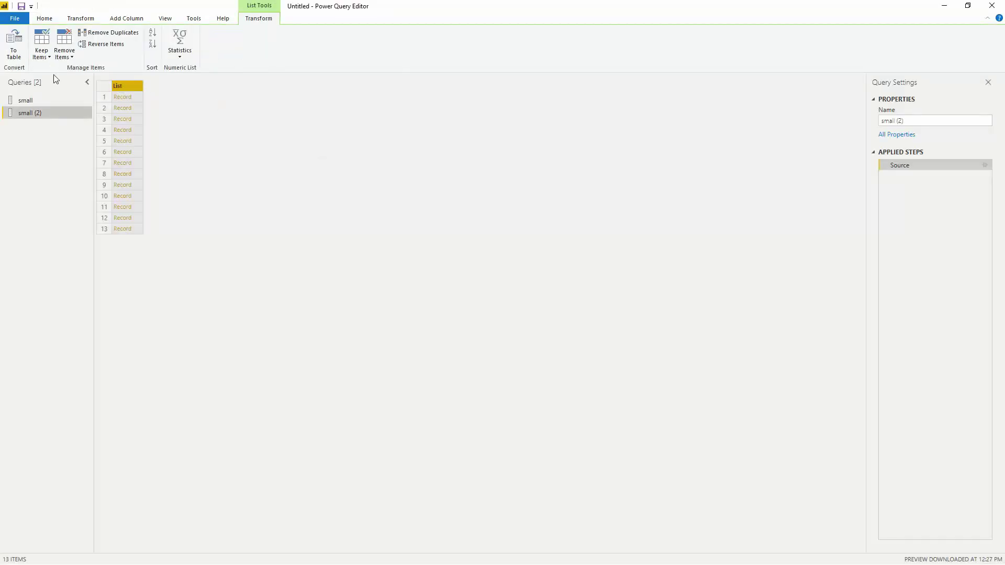
- Convert the record list to a table and expand Column1 into all 27 tweet fields
left_click(12, 46)
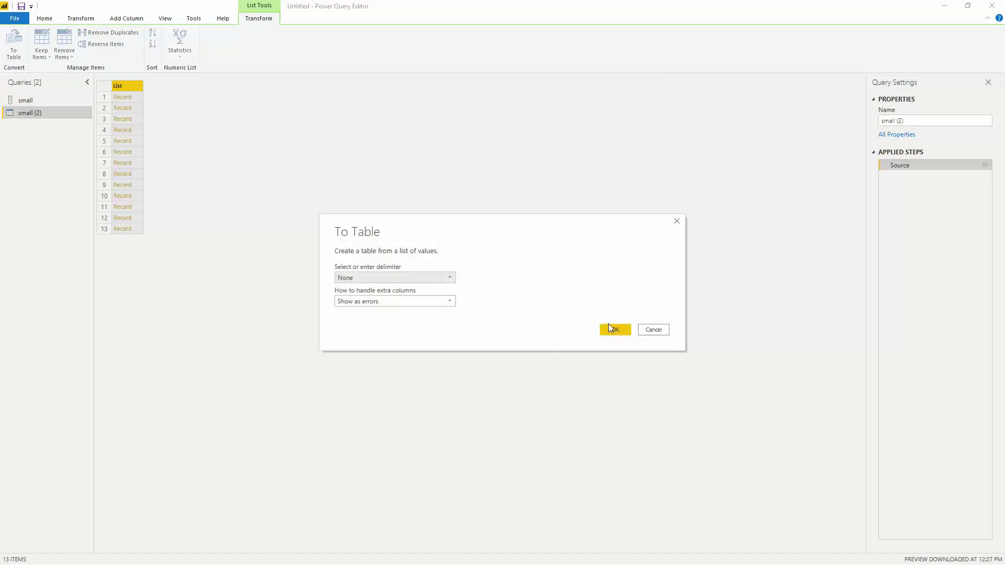
left_click(621, 328)
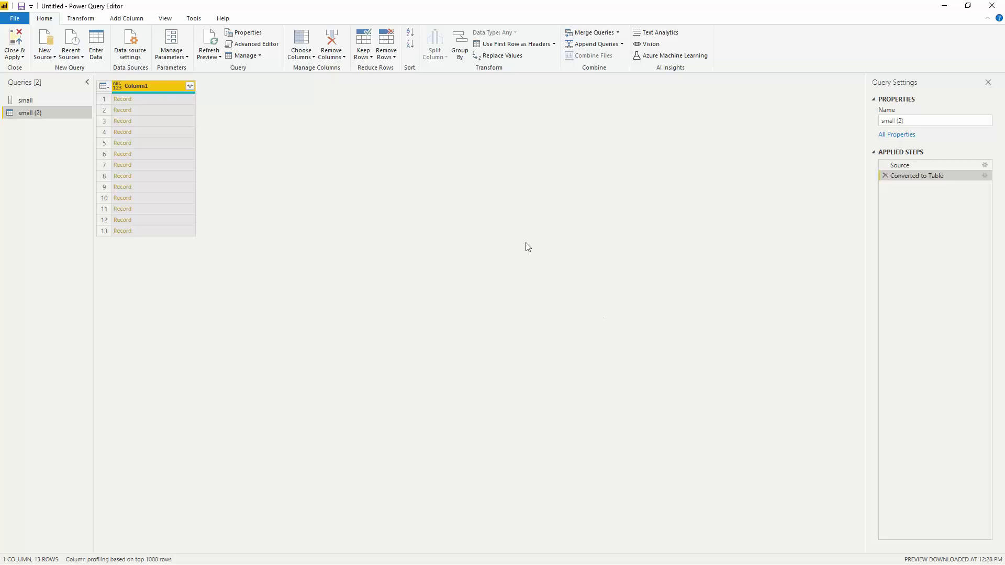
left_click(190, 87)
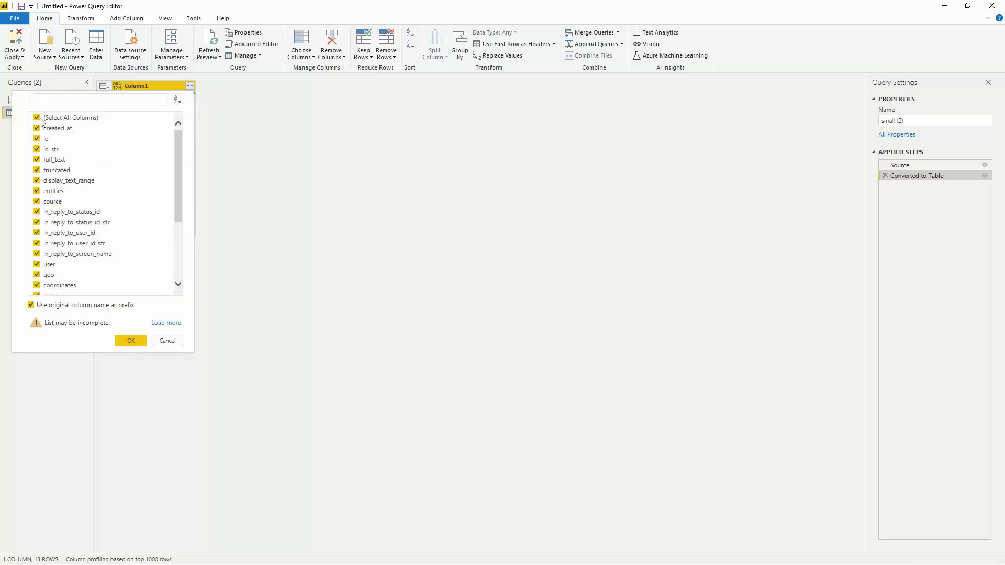
left_click(138, 340)
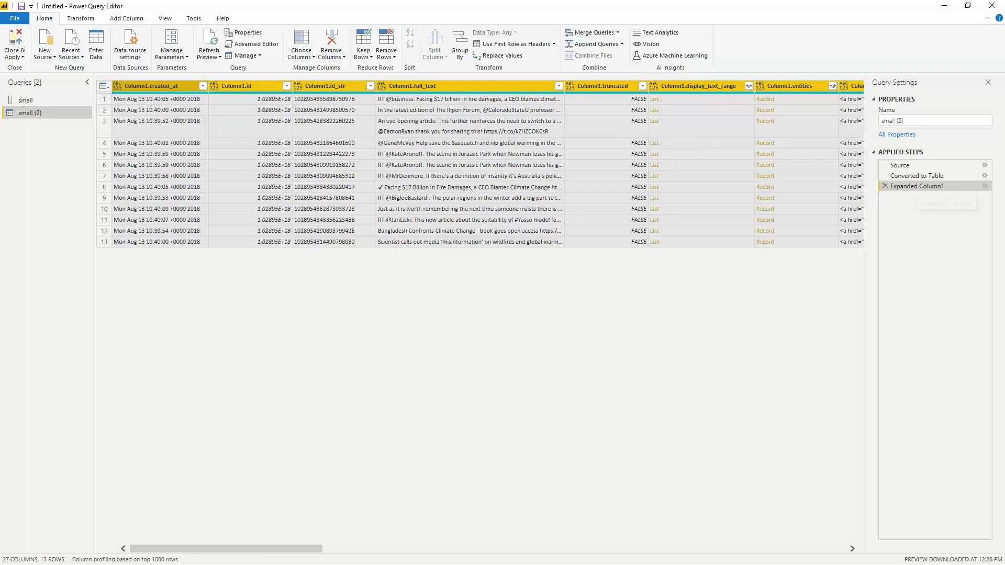
- Select the Column1.created_at column in the small (2) query
left_click(157, 86)
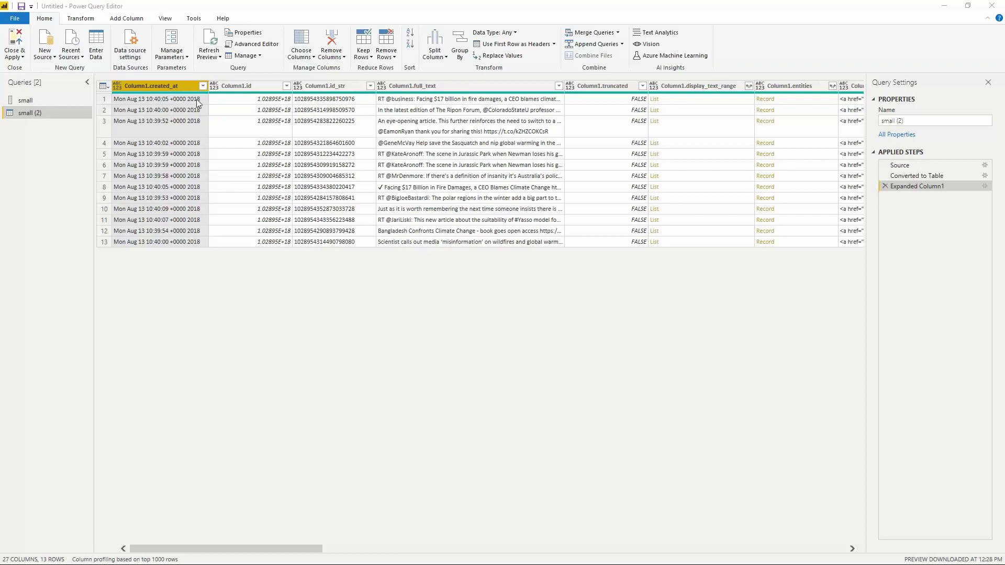
left_click(158, 89)
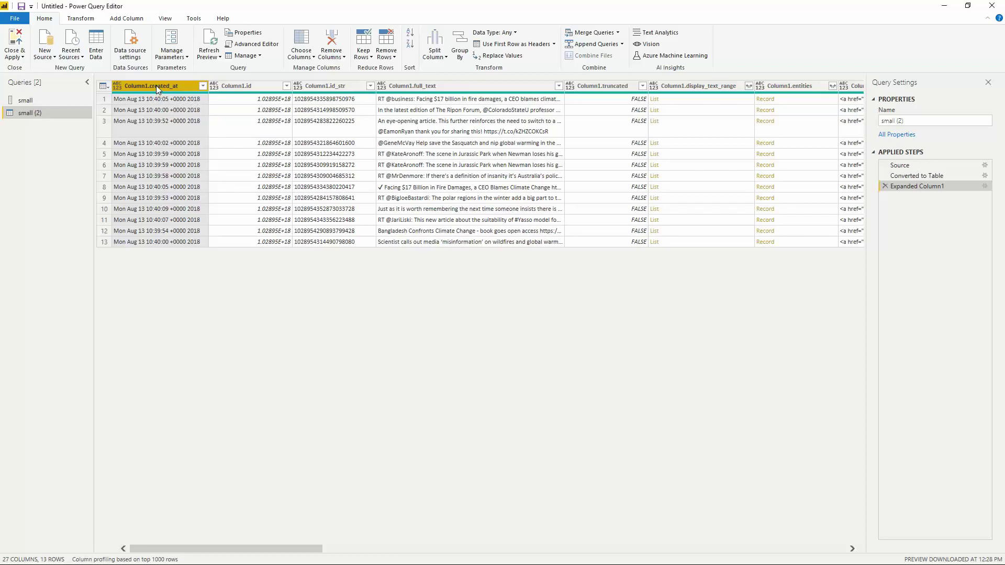
- Split created_at by positions 0, 4, 8, 11, 19, 26 into weekday, month, day, time, offset and year
left_click(446, 57)
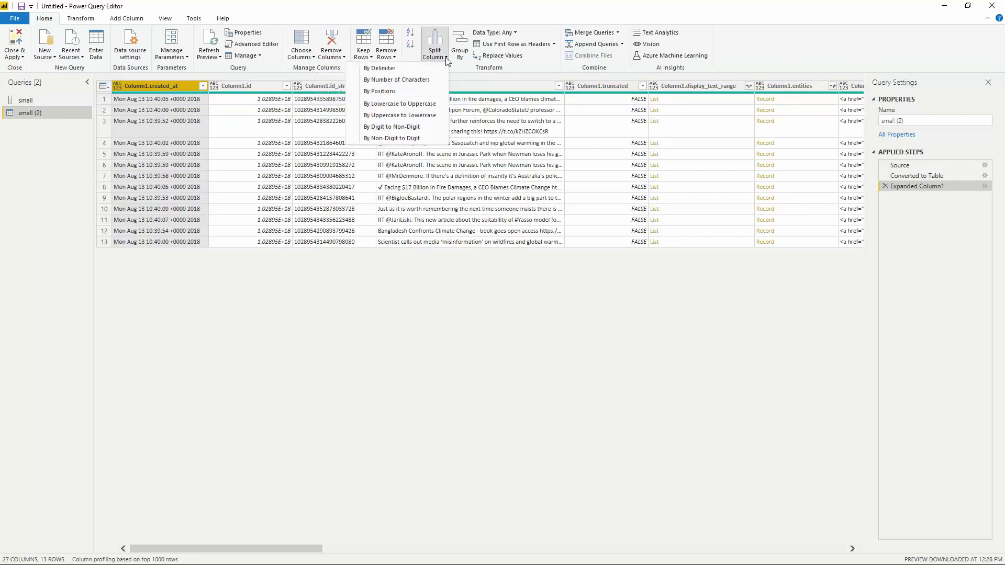
left_click(394, 93)
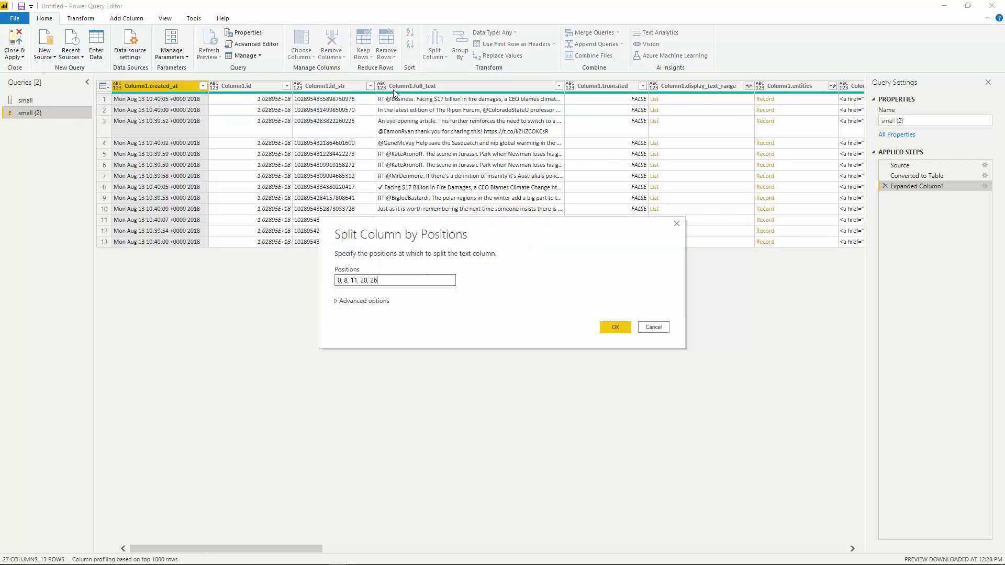
left_click_drag(390, 281, 236, 279)
type("0, 4, 8, 11, 19, 26")
left_click(627, 333)
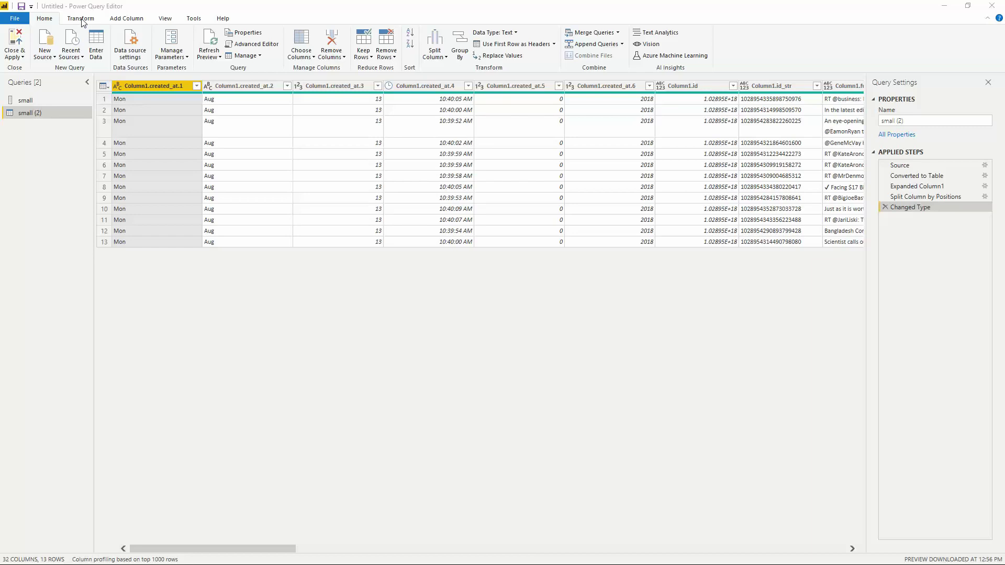
- Select created_at.2, .3 and .6 and start a Column From Examples from that selection
left_click(126, 20)
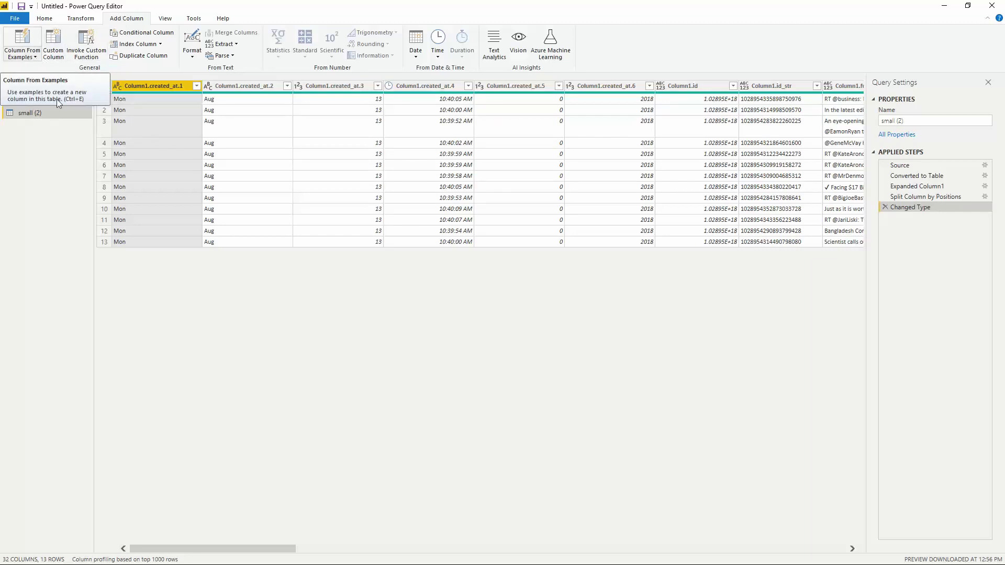
left_click(258, 90)
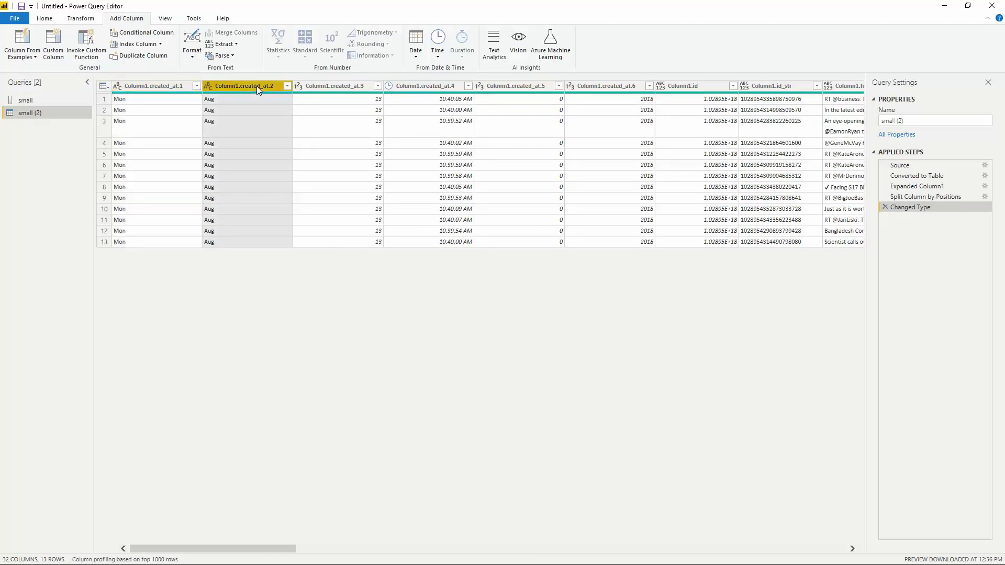
left_click(329, 89, "ctrl")
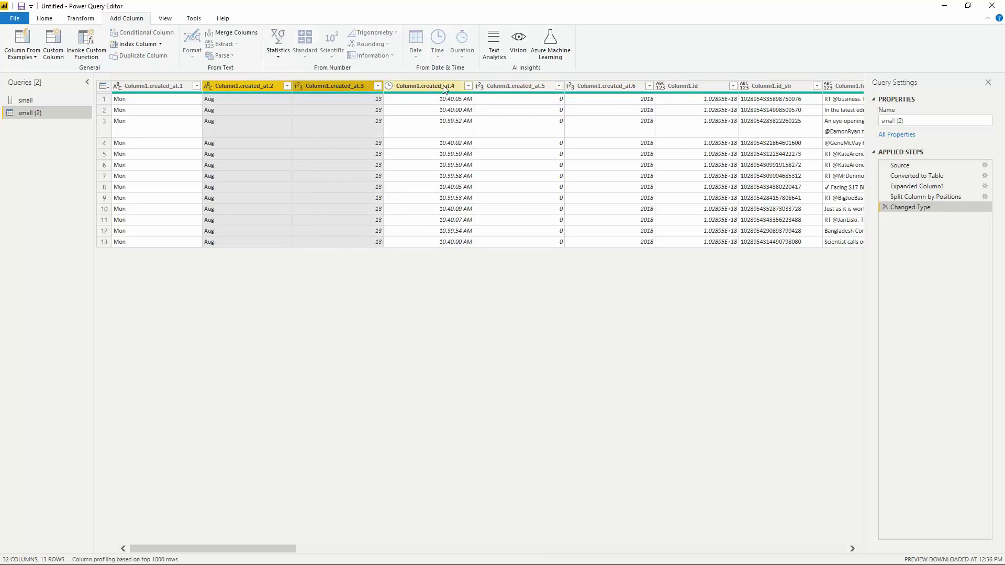
left_click(601, 87, "ctrl")
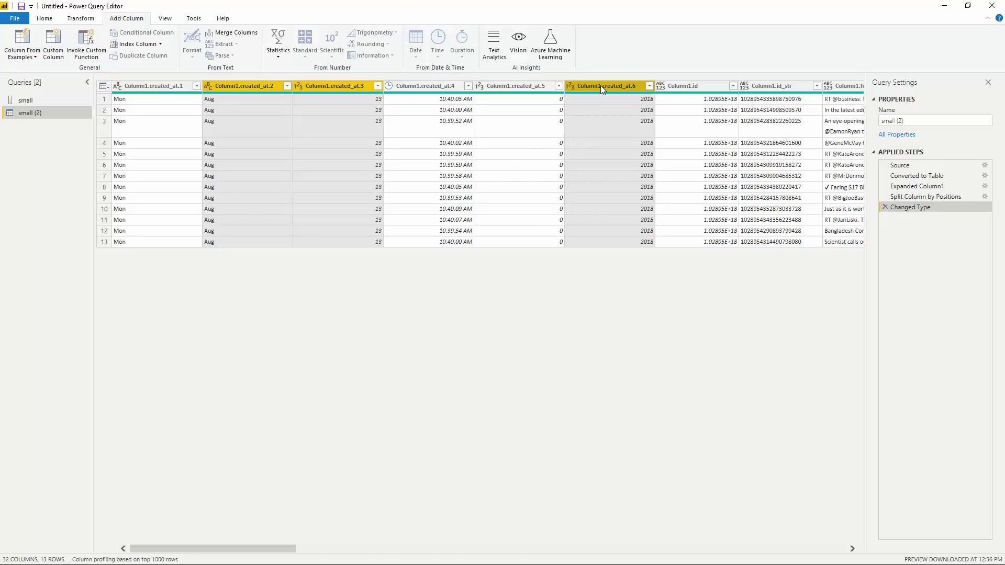
left_click(35, 58)
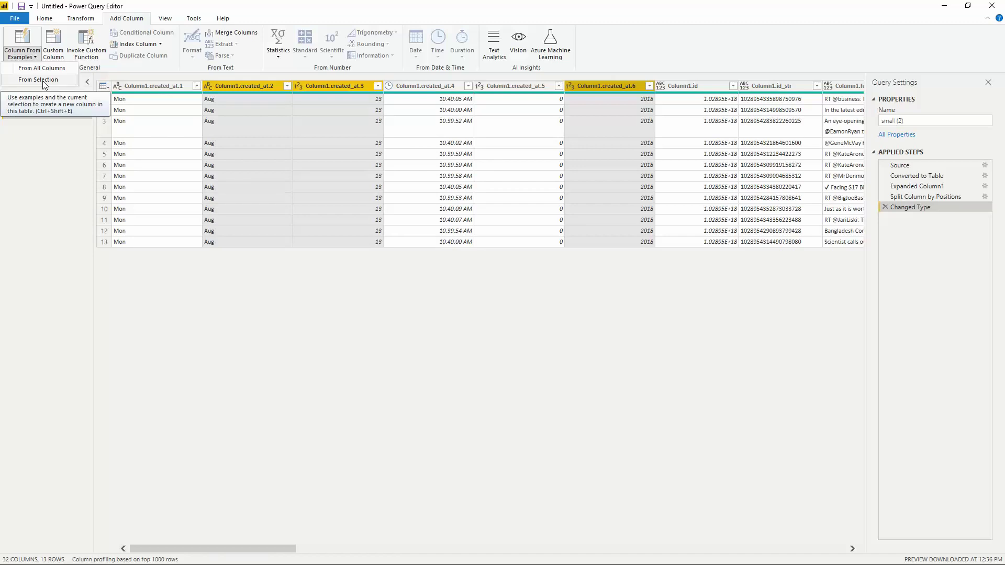
left_click(44, 80)
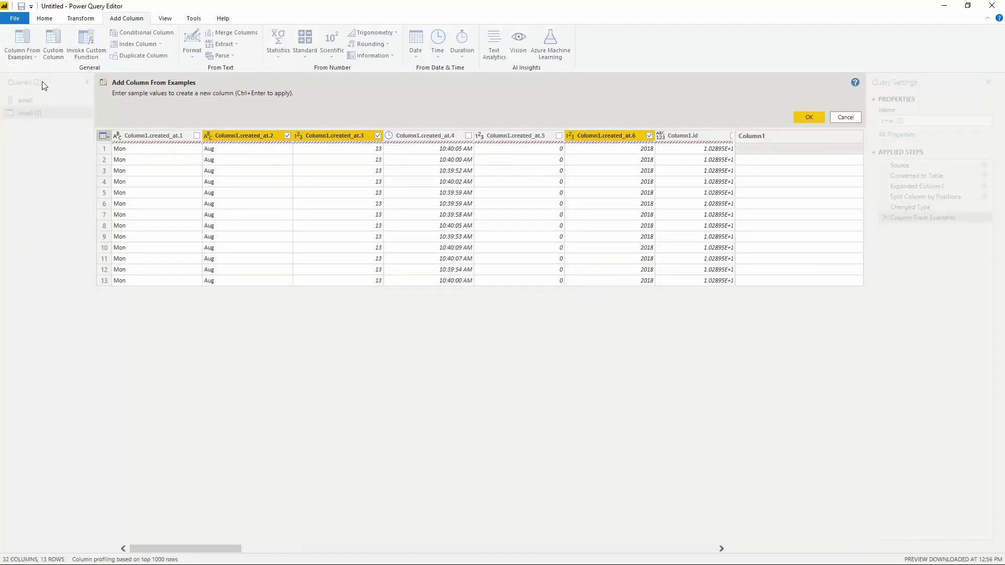
- Enter the example 'Aug 13 2018' to build a Merged date column from month, day and year
left_click(791, 151)
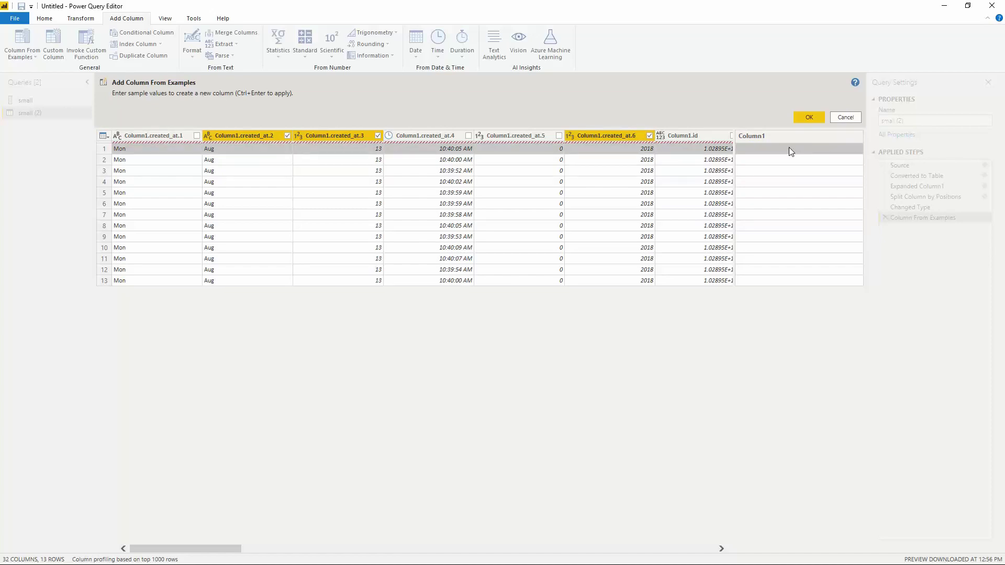
type("Aug")
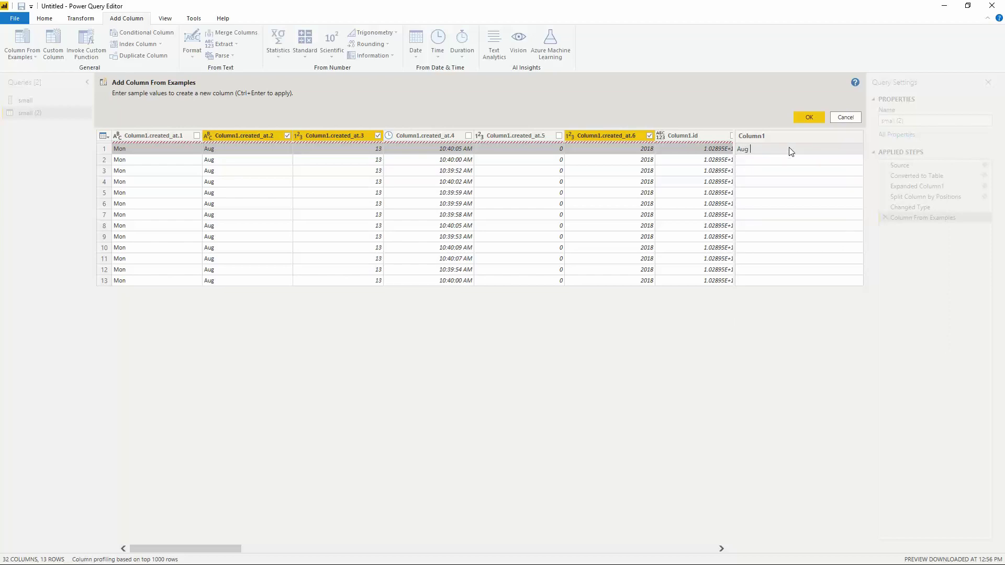
type(" 13 2018")
left_click(809, 117)
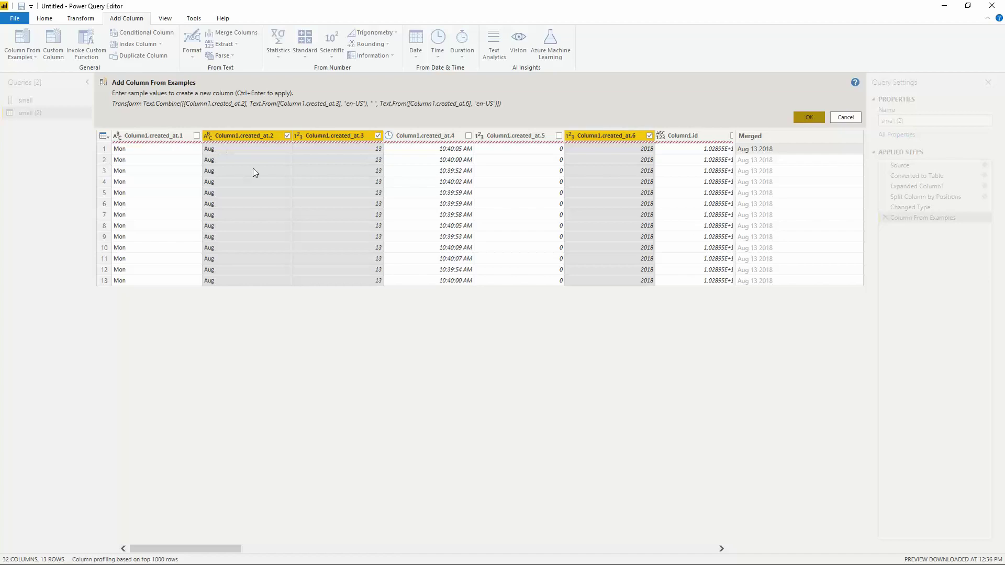
left_click(809, 118)
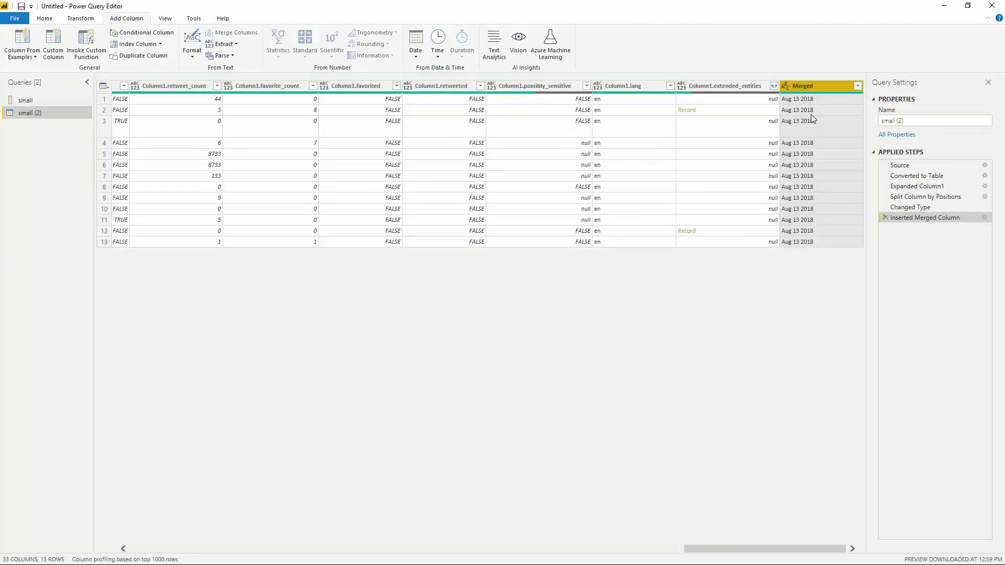
- Rename the Merged column to Date
double_click(807, 86)
type("D")
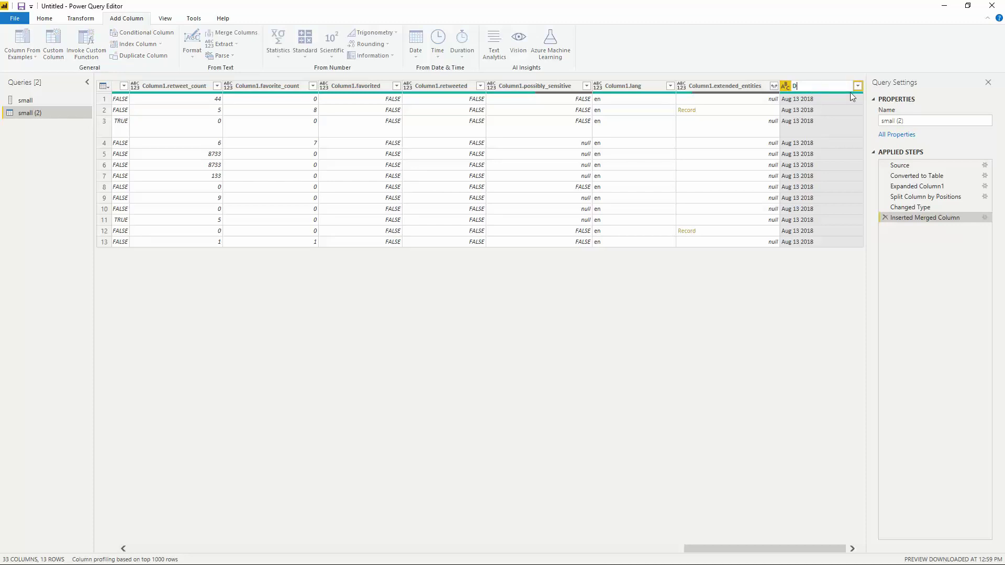
type("ate")
left_click(45, 19)
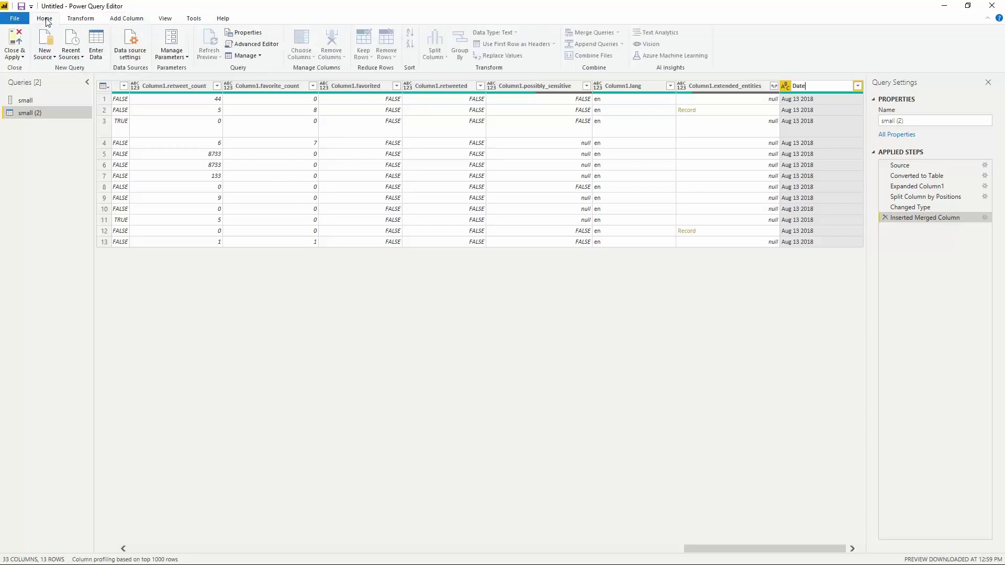
- Close & Apply the query changes and switch to the Report view
left_click(16, 35)
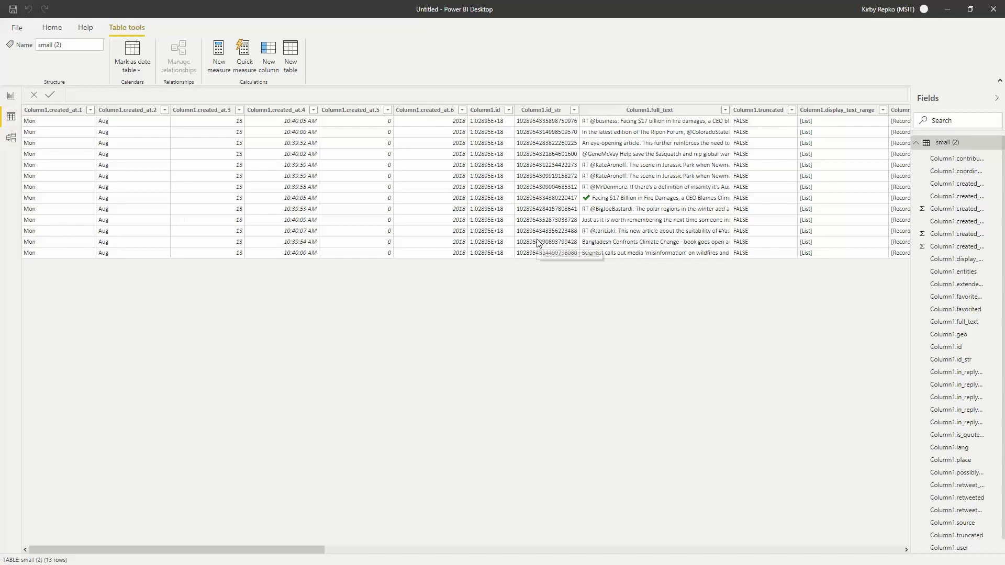
left_click(11, 97)
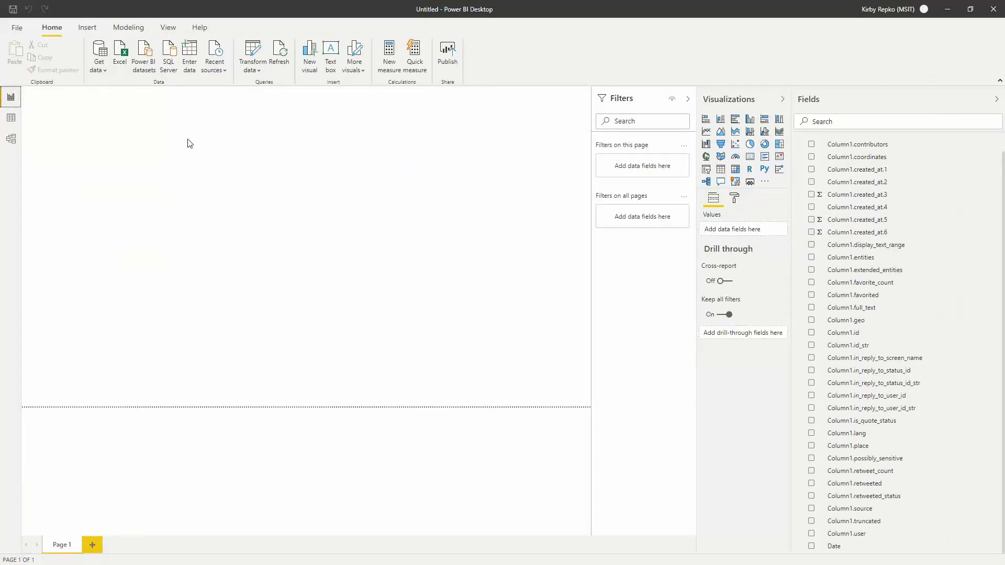
- Add a table visual showing the Date and Column1.full_text fields
left_click(722, 170)
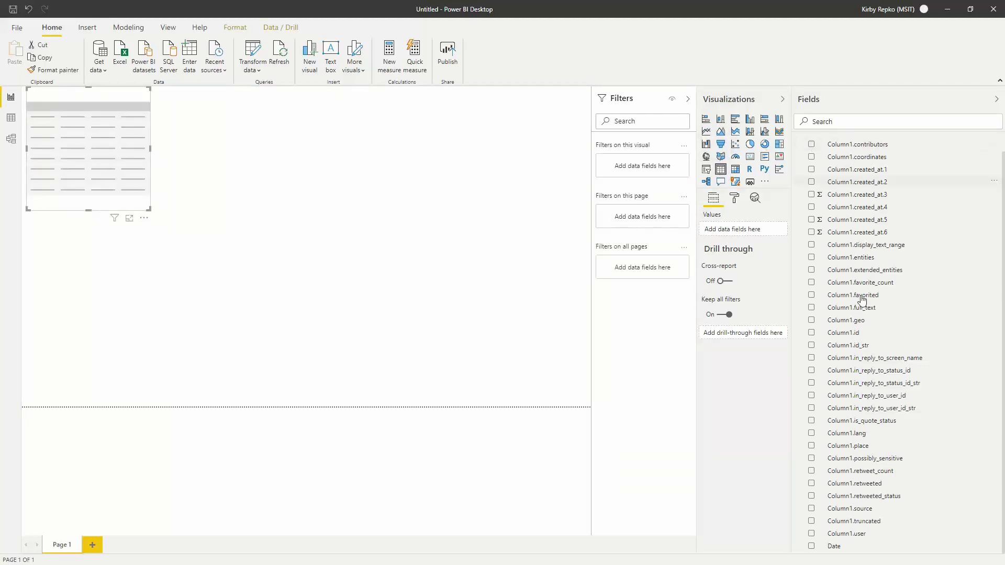
scroll(890, 260, "up", 1)
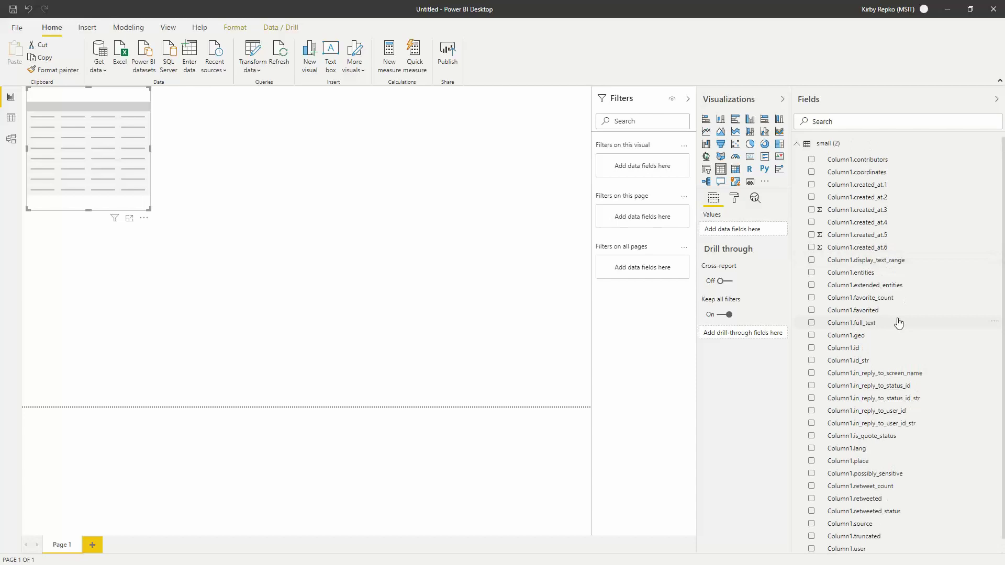
scroll(886, 318, "down", 1)
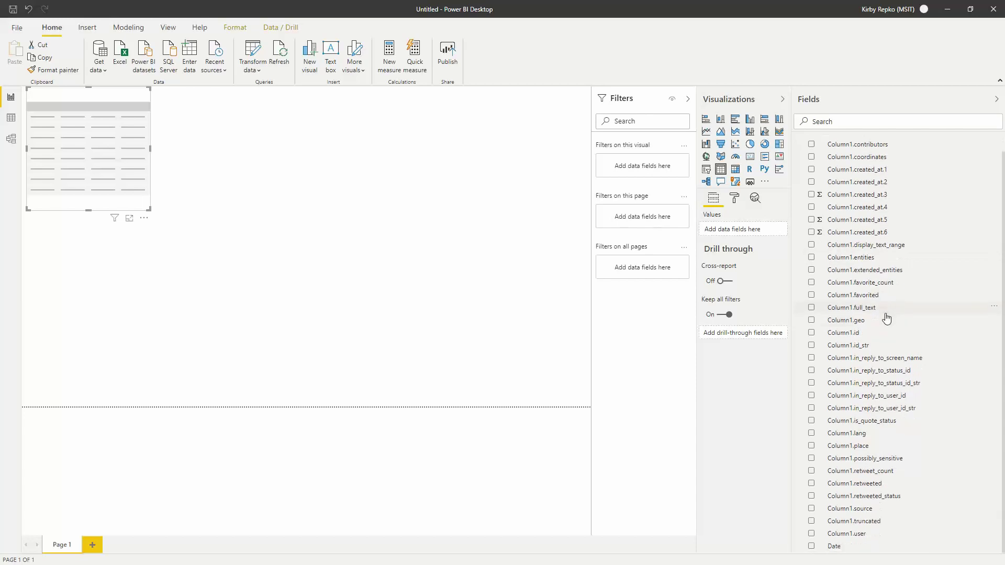
left_click(812, 546)
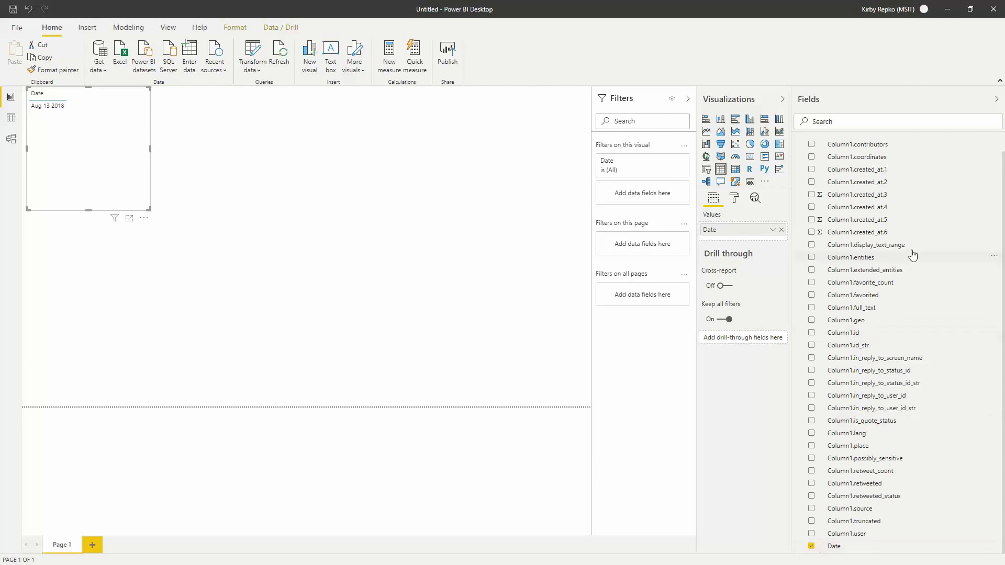
scroll(923, 337, "up", 1)
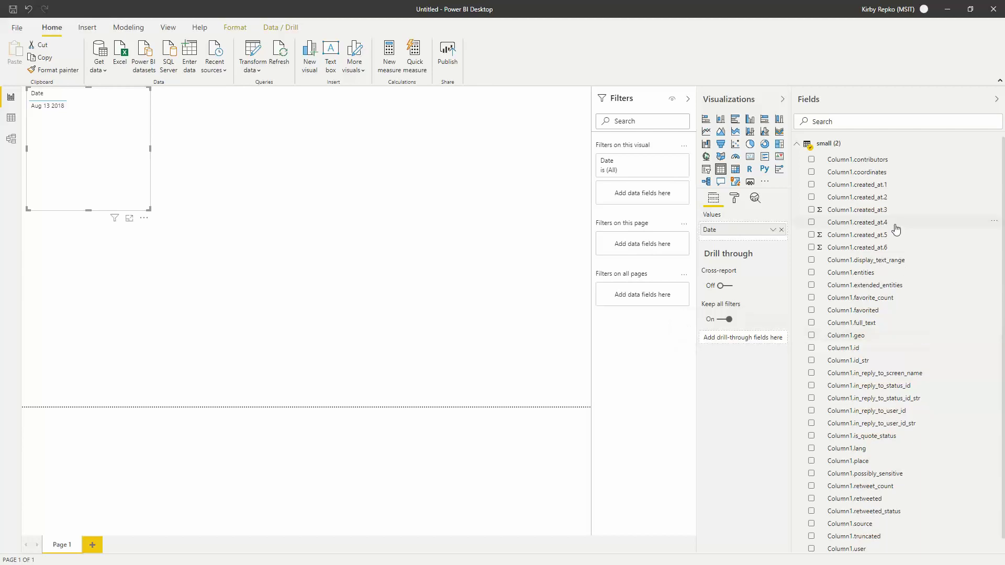
left_click(812, 323)
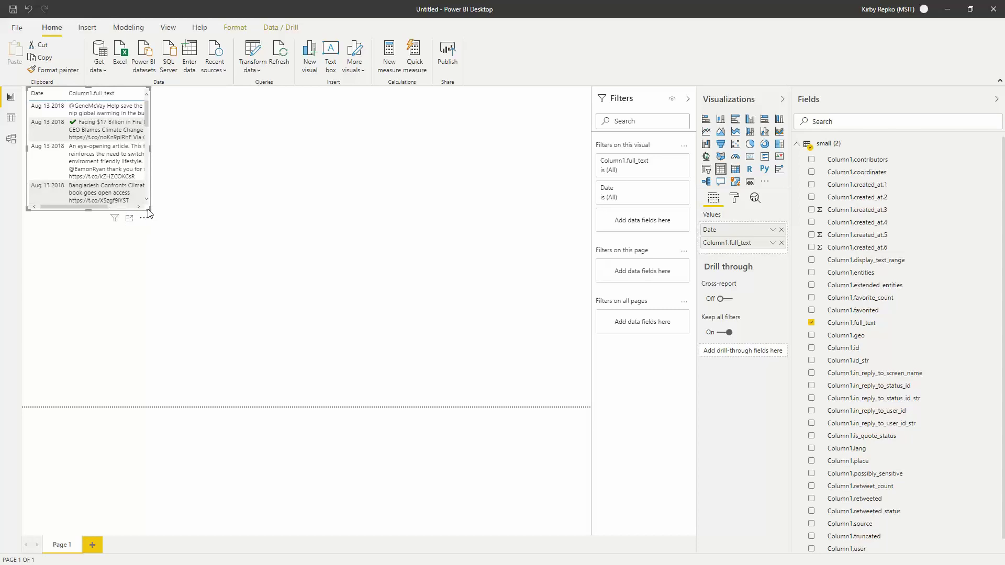
- Enlarge the table across the page and widen its full_text and Date columns
left_click_drag(148, 211, 449, 224)
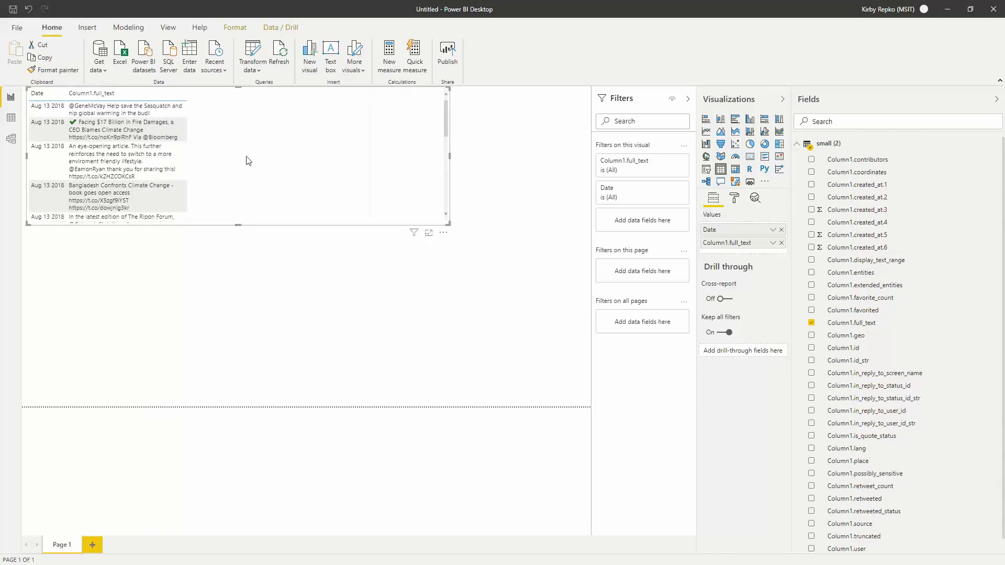
left_click_drag(187, 94, 403, 97)
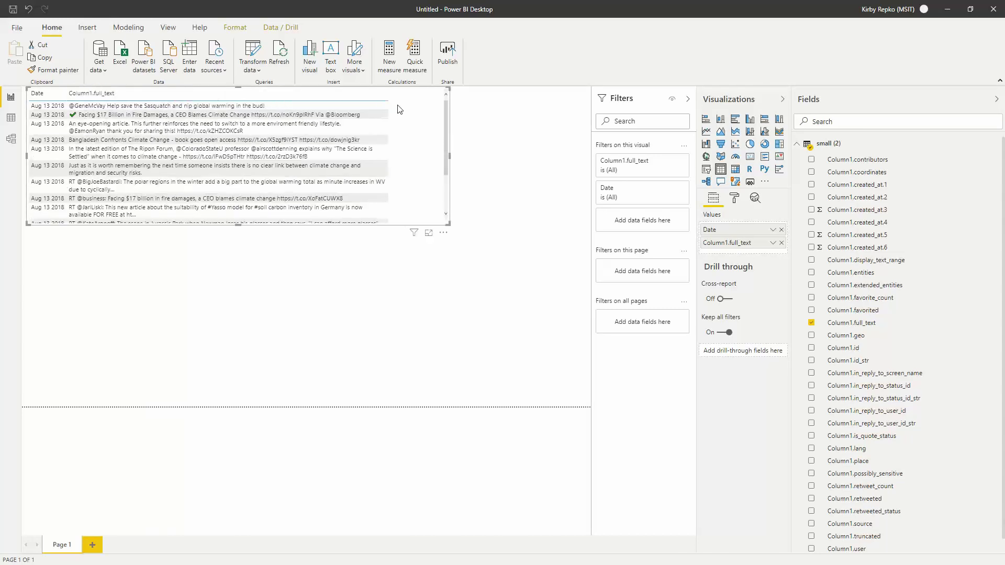
left_click_drag(238, 226, 242, 298)
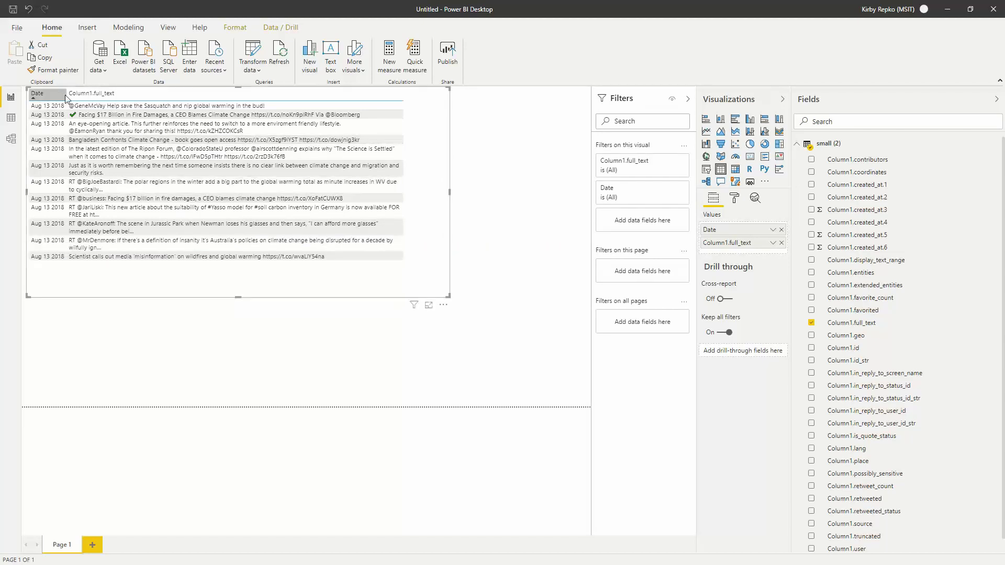
left_click_drag(66, 93, 83, 93)
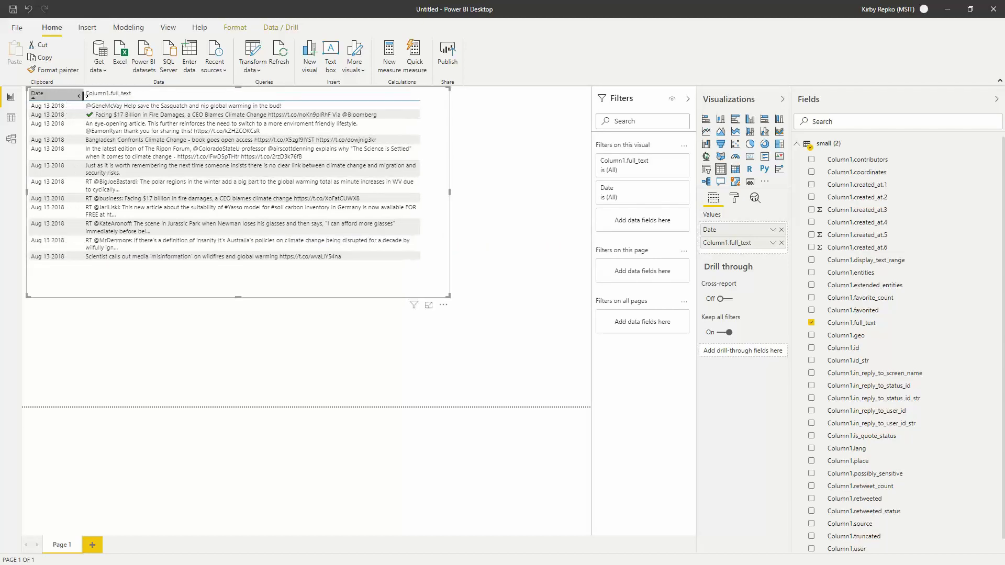
left_click(121, 365)
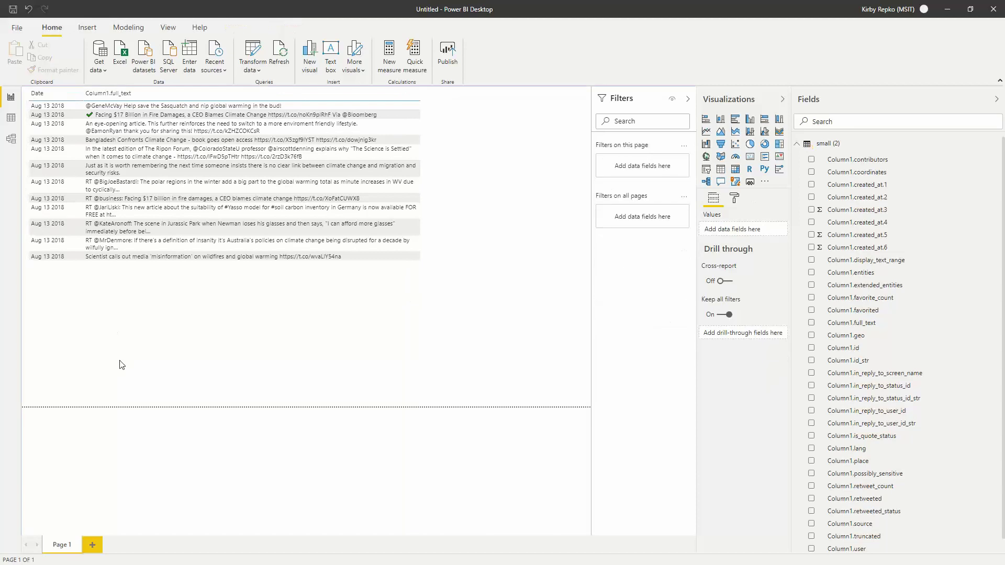
- Add a short Date slicer below the table and test filtering by Aug 13 2018
left_click(706, 169)
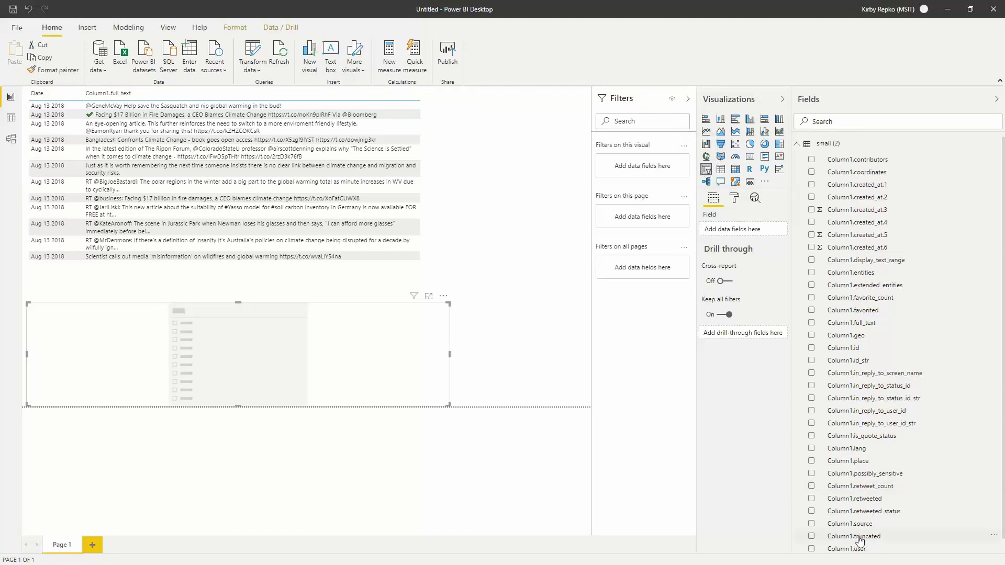
scroll(919, 464, "down", 2)
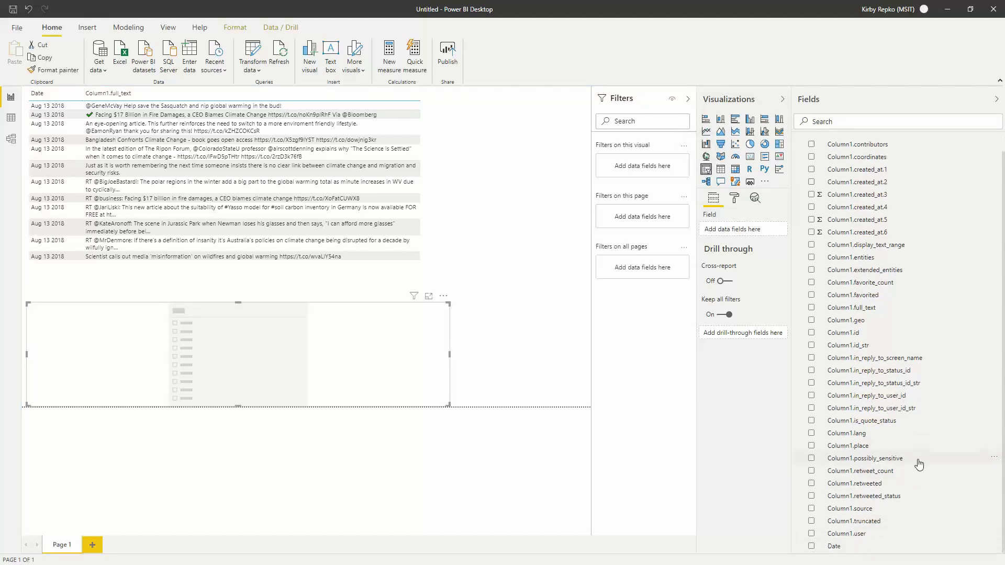
left_click(810, 547)
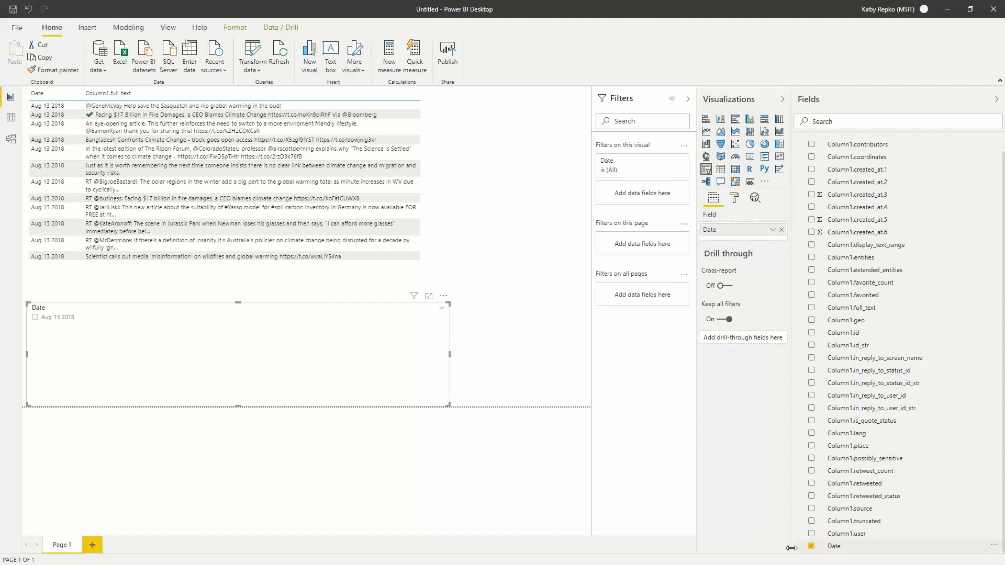
left_click(443, 309)
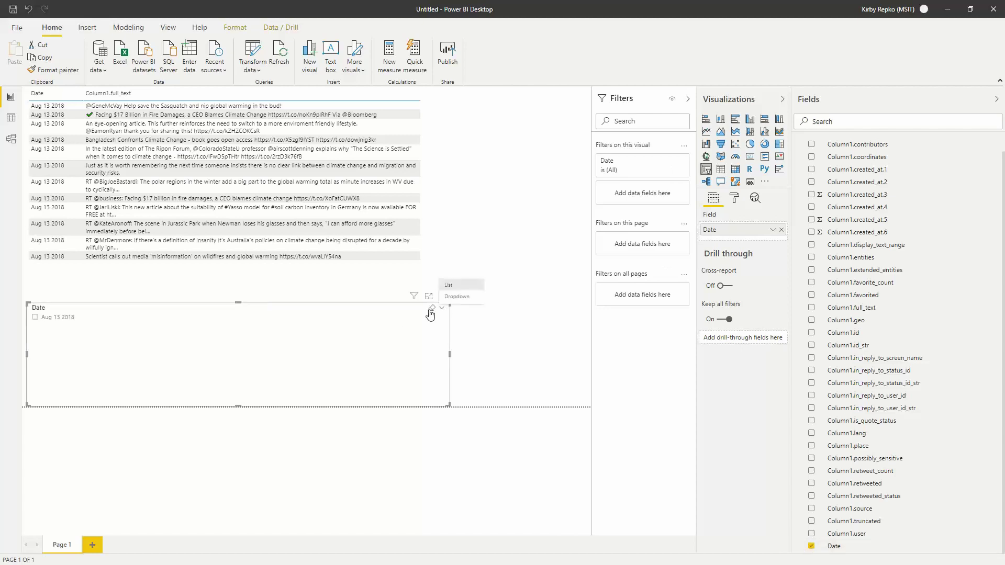
left_click_drag(238, 406, 233, 326)
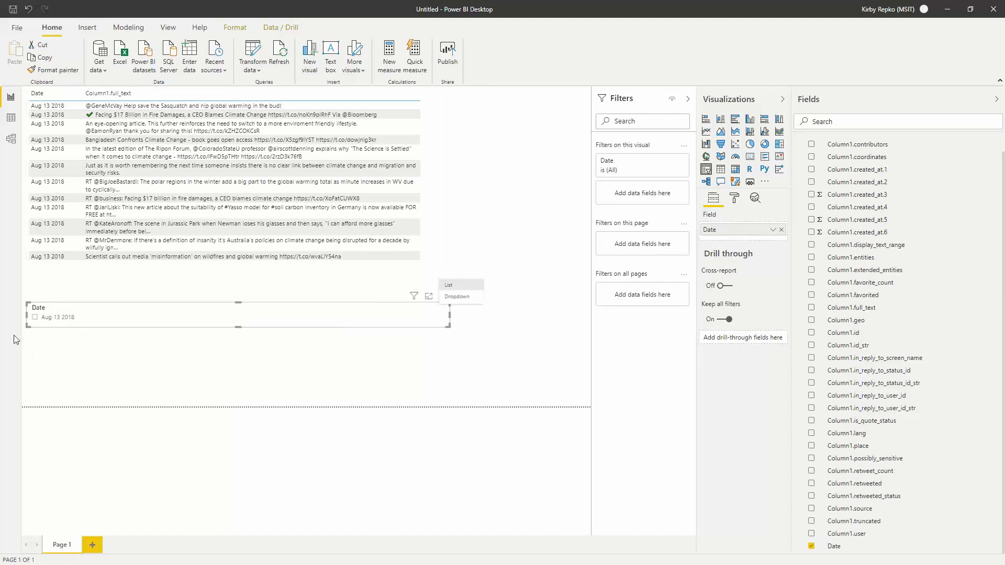
left_click(36, 319)
left_click(35, 317)
left_click(76, 362)
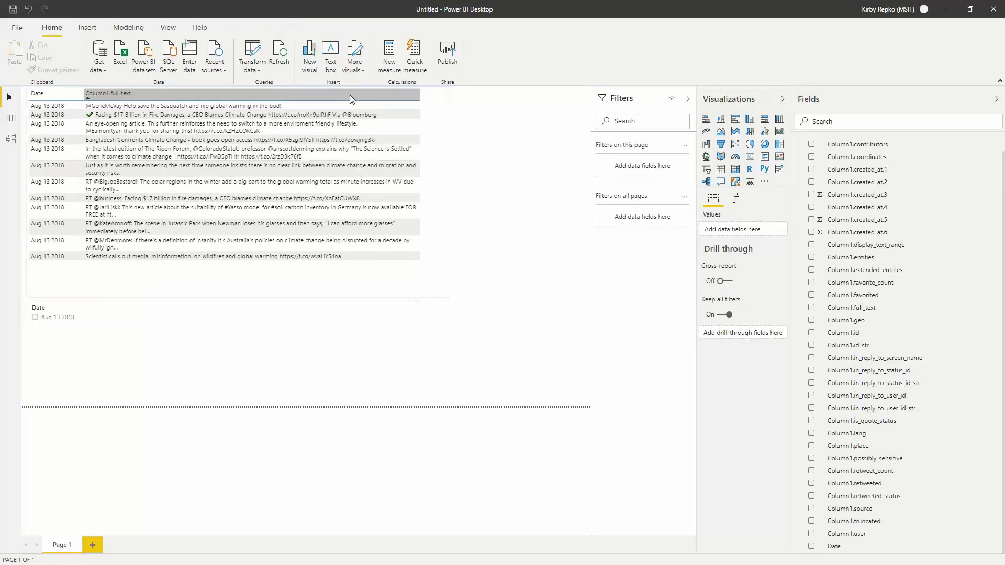